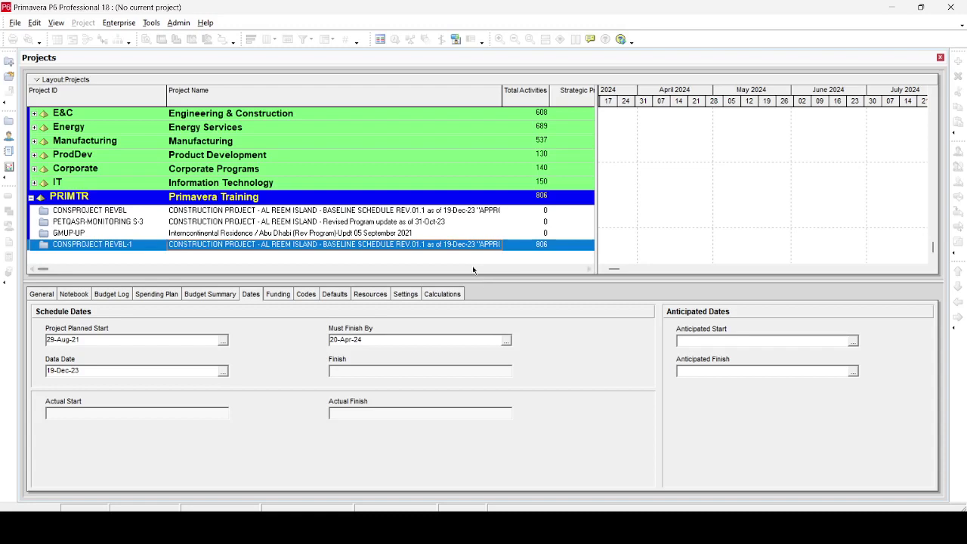
Step: Bring up the context menu for the CONSPROJECT REVBL-1 row in the Projects window
right_click(474, 247)
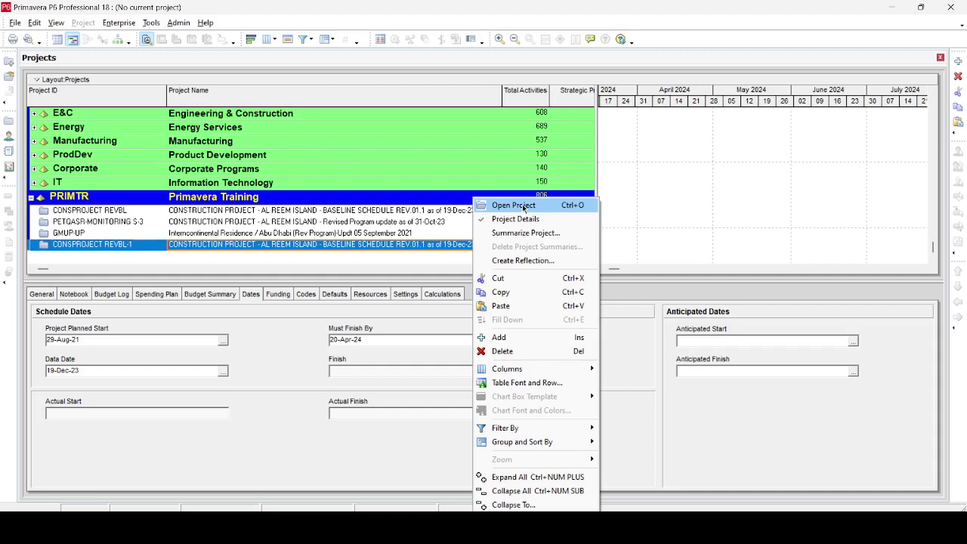
Step: Open CONSPROJECT REVBL-1 into the Activities window with its WBS-grouped Gantt chart
click(523, 208)
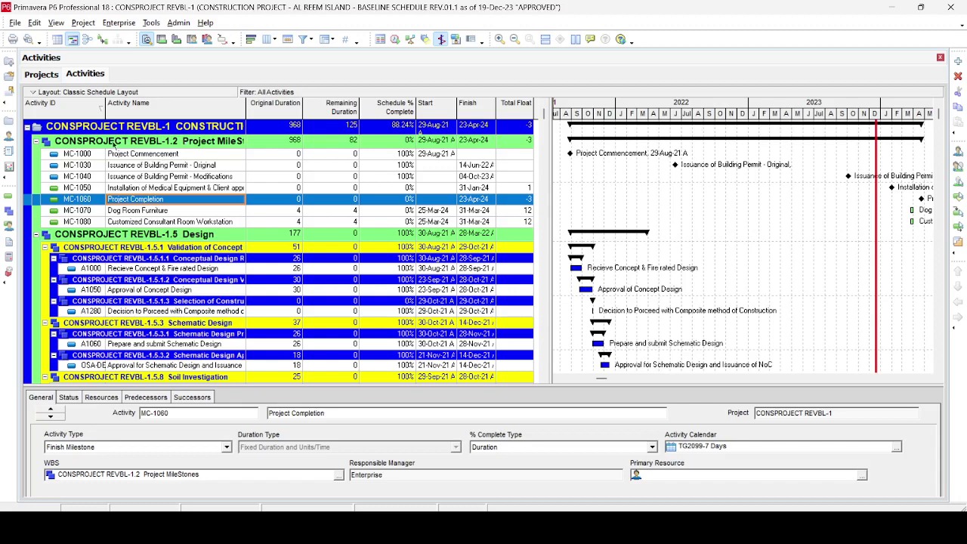
Step: Turn off ID / Code in Group and Sort so WBS bands show names only
click(324, 39)
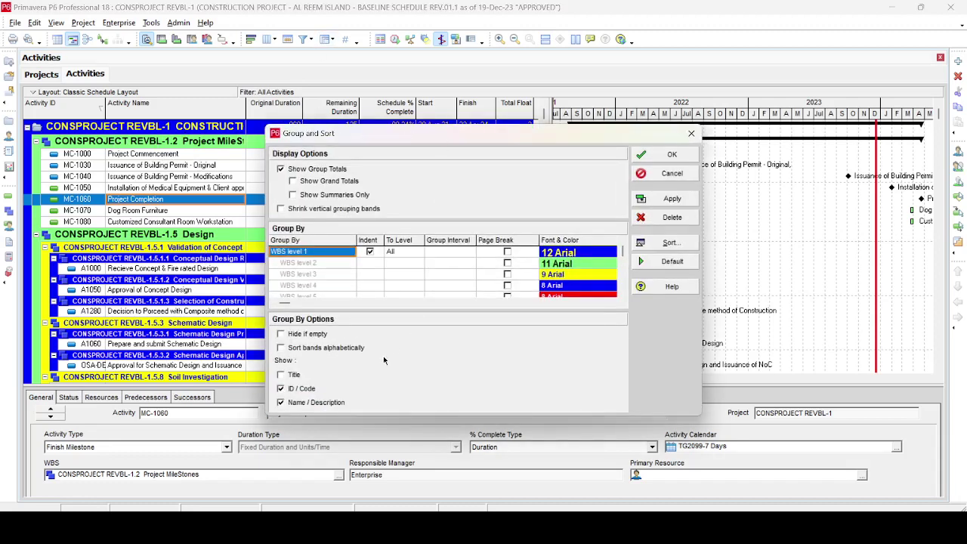
click(281, 393)
click(685, 202)
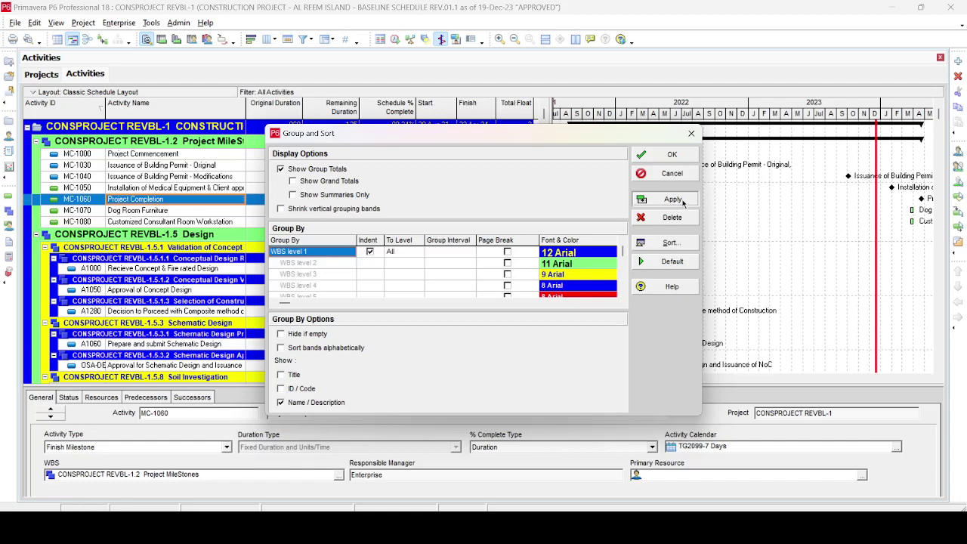
click(684, 157)
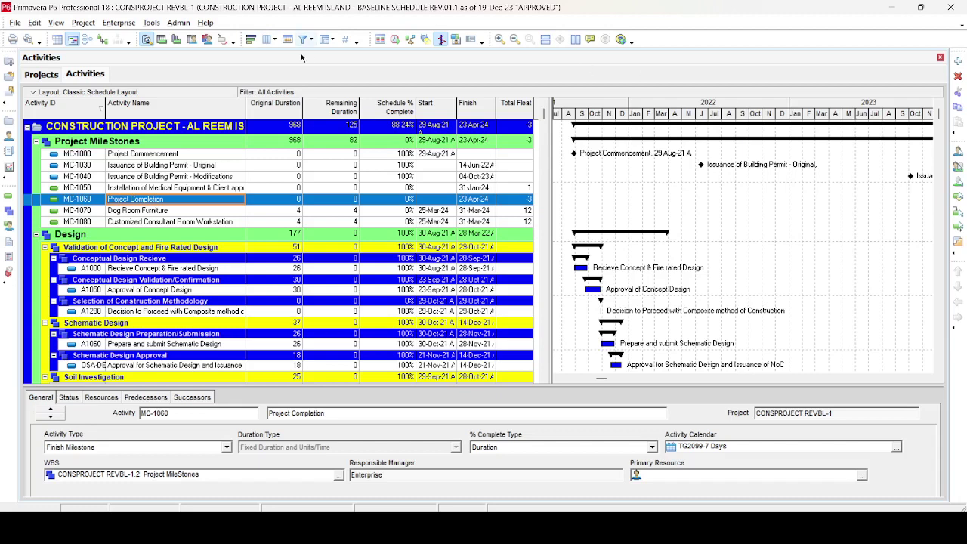
Step: Set the Remaining Work and Critical Remaining bars to show when bands are collapsed
click(252, 39)
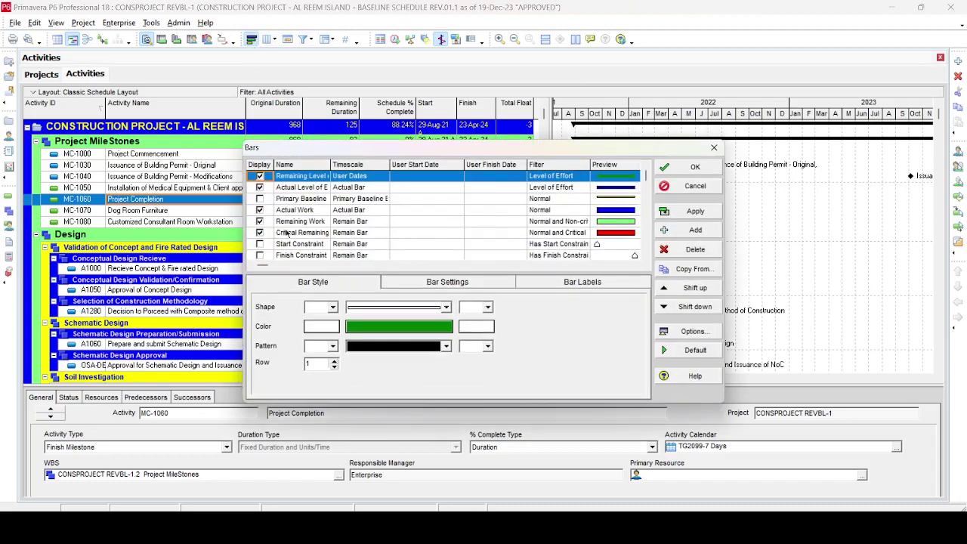
click(291, 222)
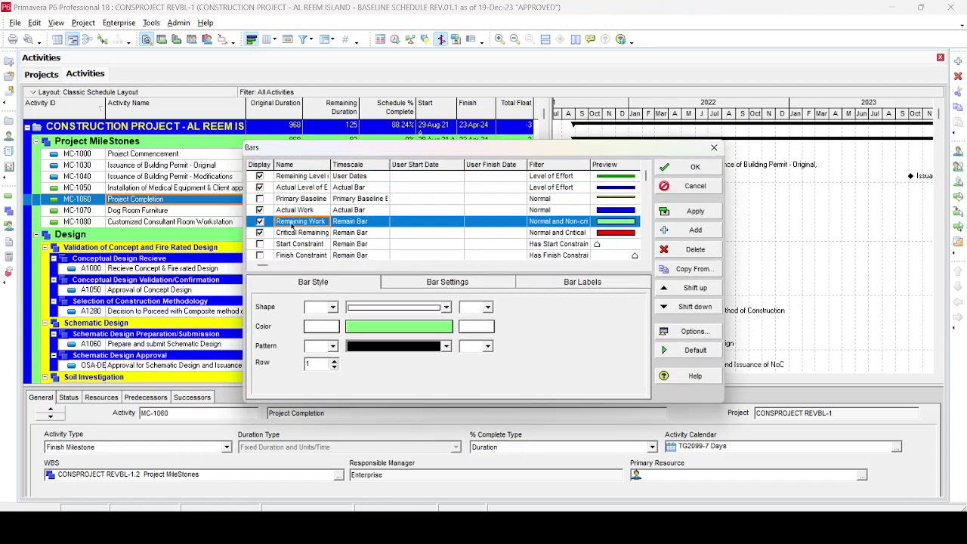
click(428, 286)
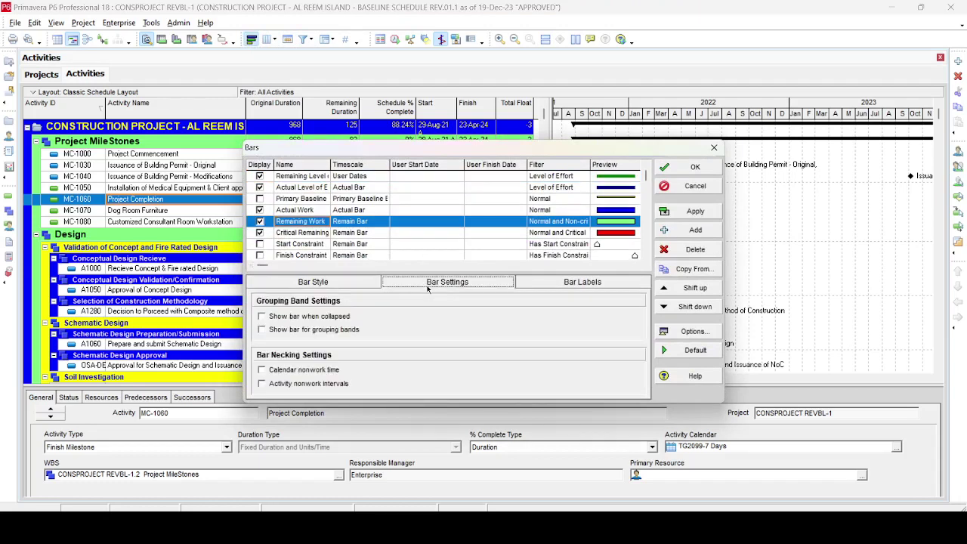
click(270, 321)
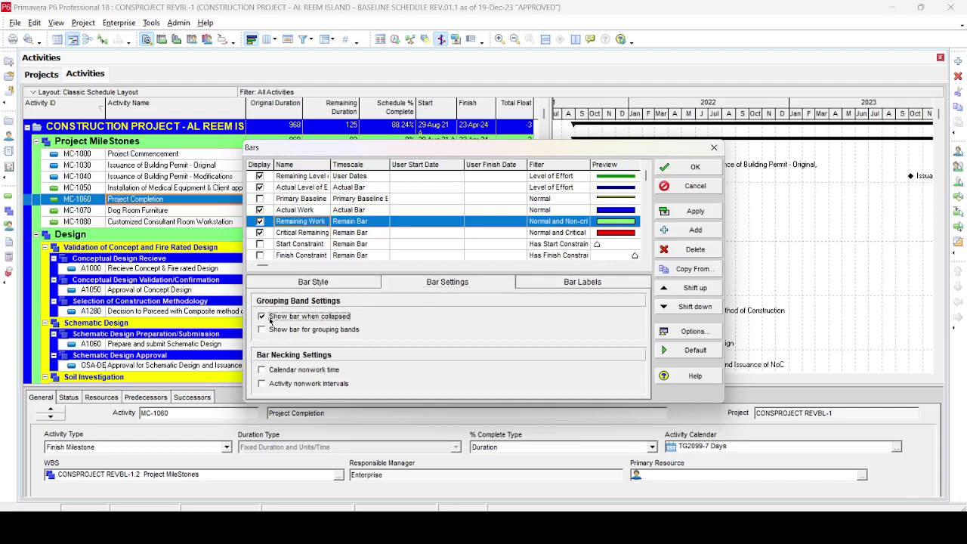
click(290, 234)
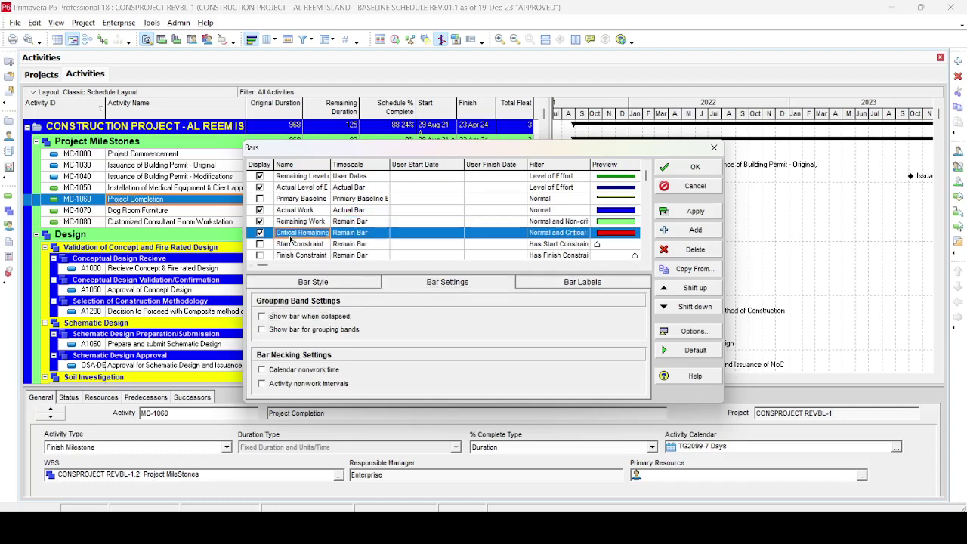
click(290, 318)
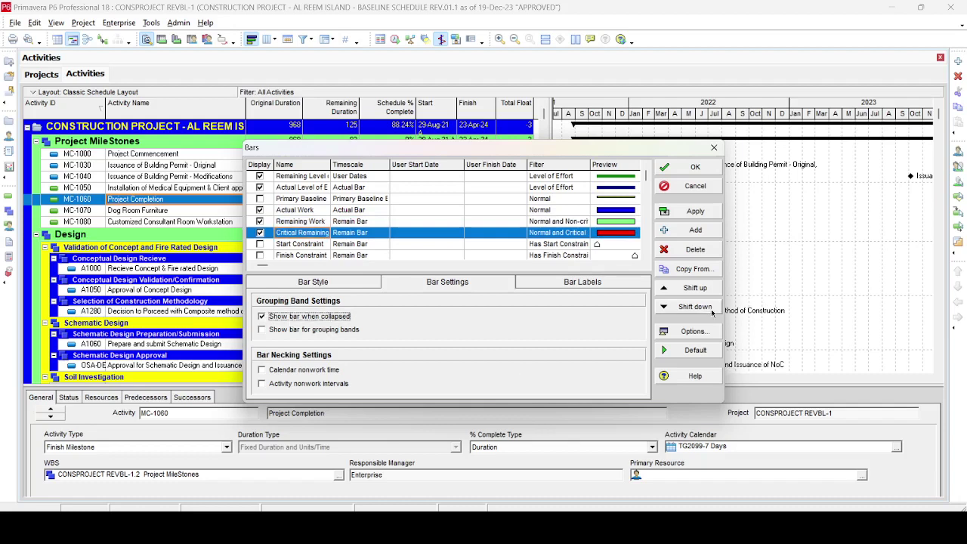
Step: Make the summary bar show on collapsed bands too, and apply the bar settings
click(645, 256)
click(644, 256)
click(644, 256)
click(644, 256)
click(644, 256)
click(644, 256)
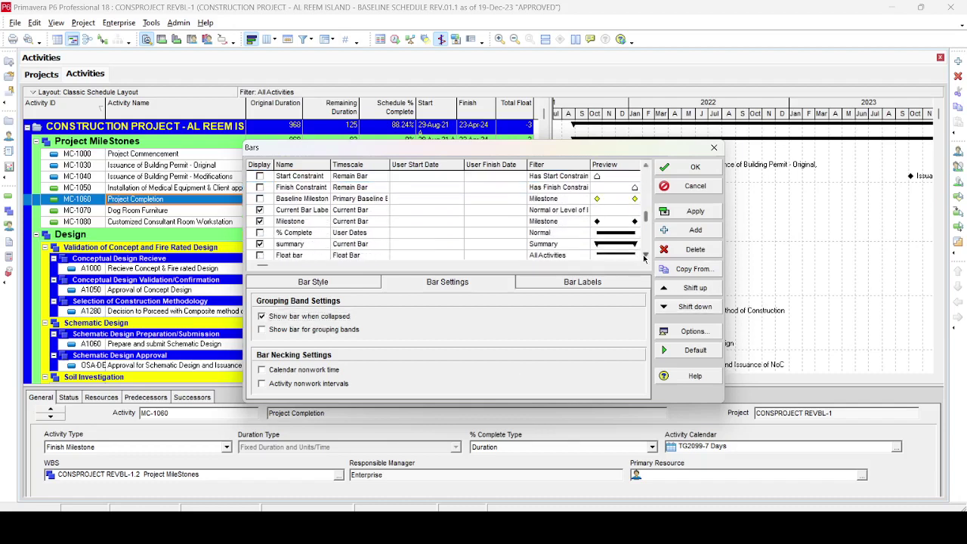
click(295, 245)
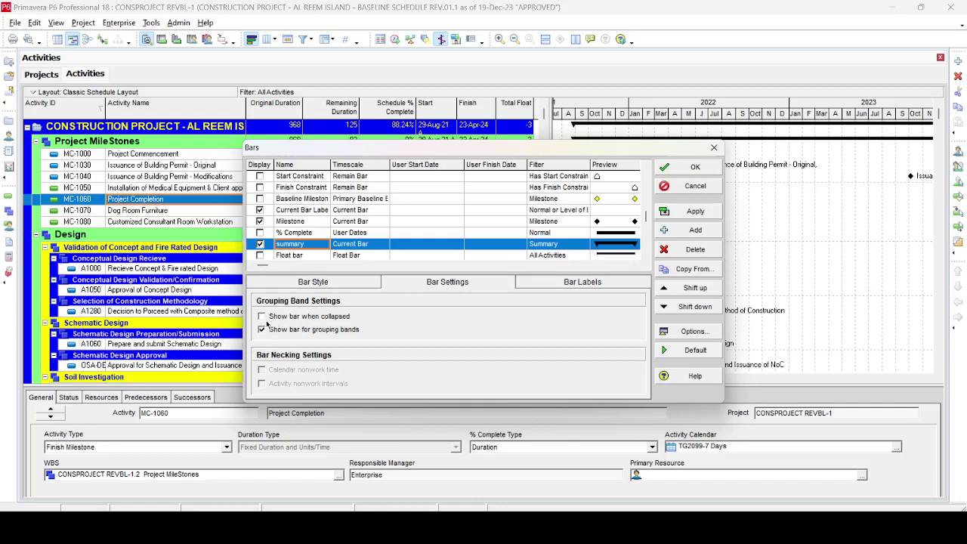
click(262, 318)
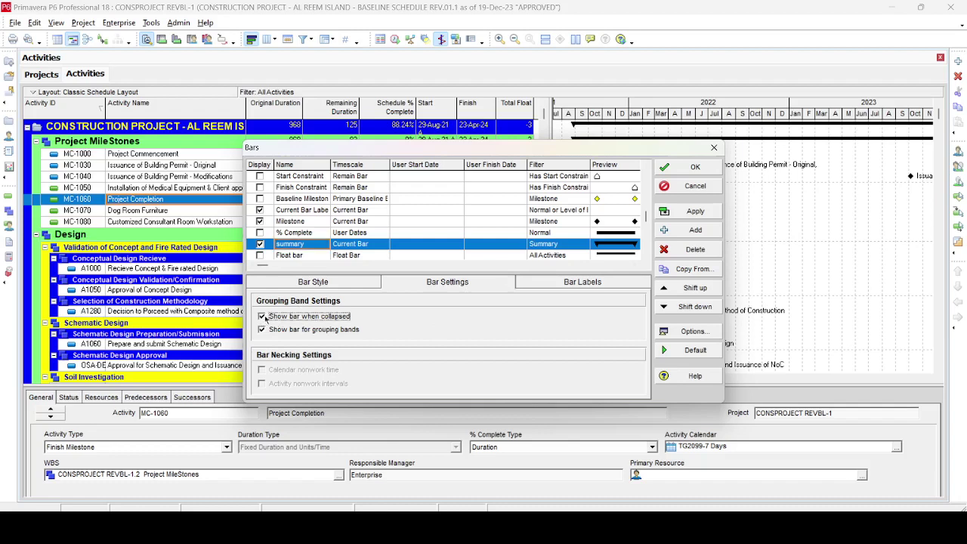
click(718, 214)
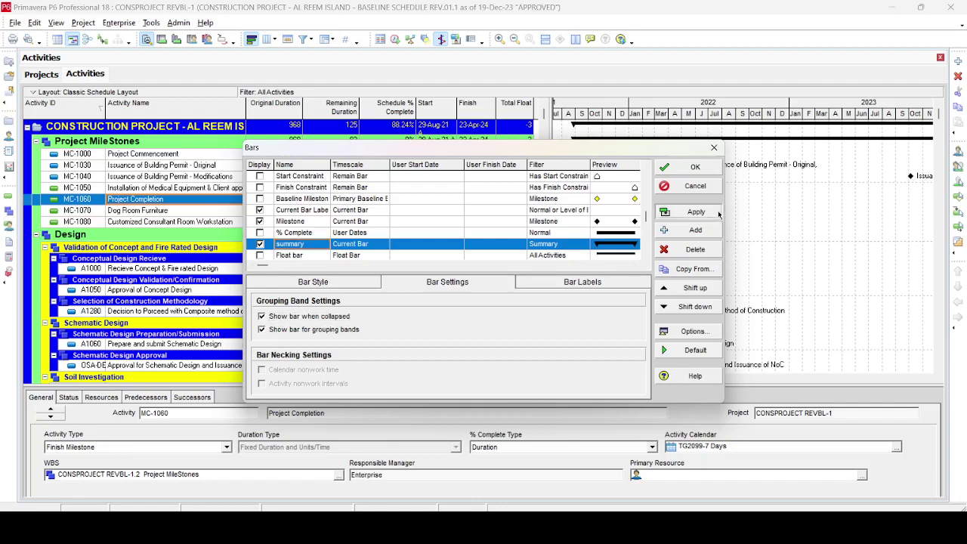
click(714, 167)
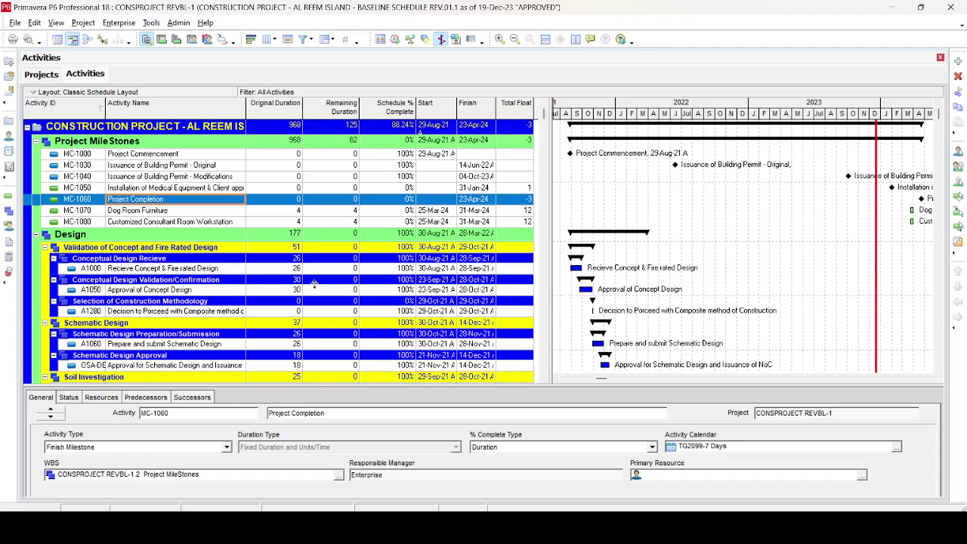
Step: Select MC-1040, collapse all, expand all, then collapse back to the project row
click(188, 176)
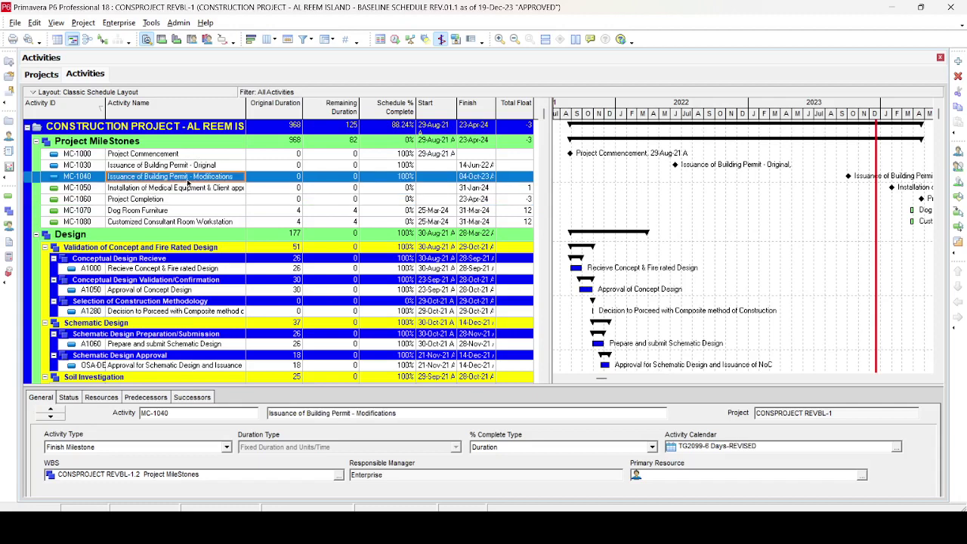
key(ctrl+KP_Subtract)
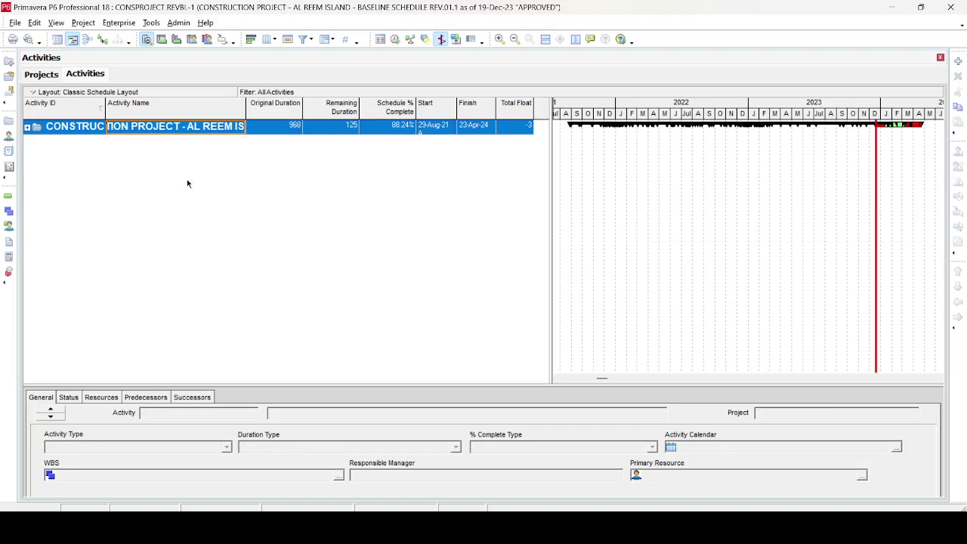
key(ctrl+KP_Add)
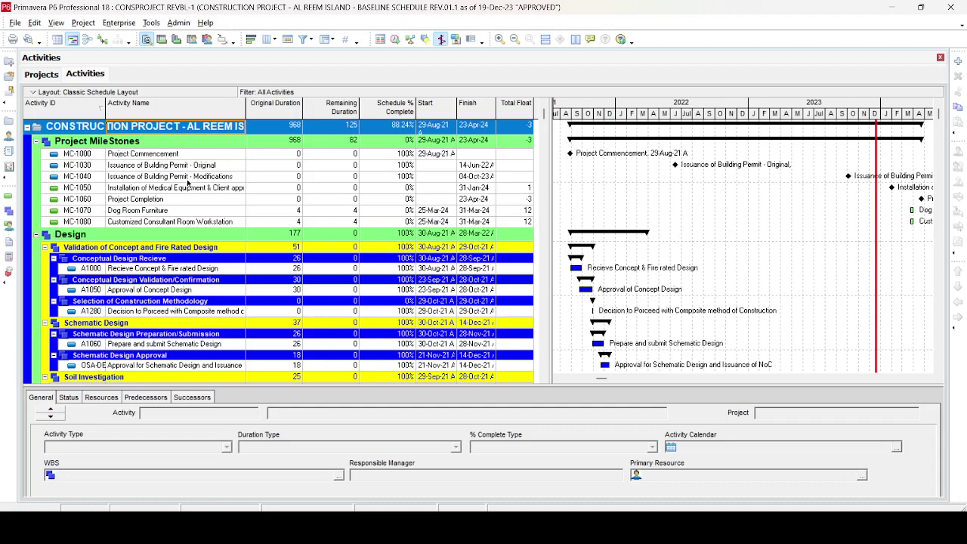
key(ctrl+KP_Subtract)
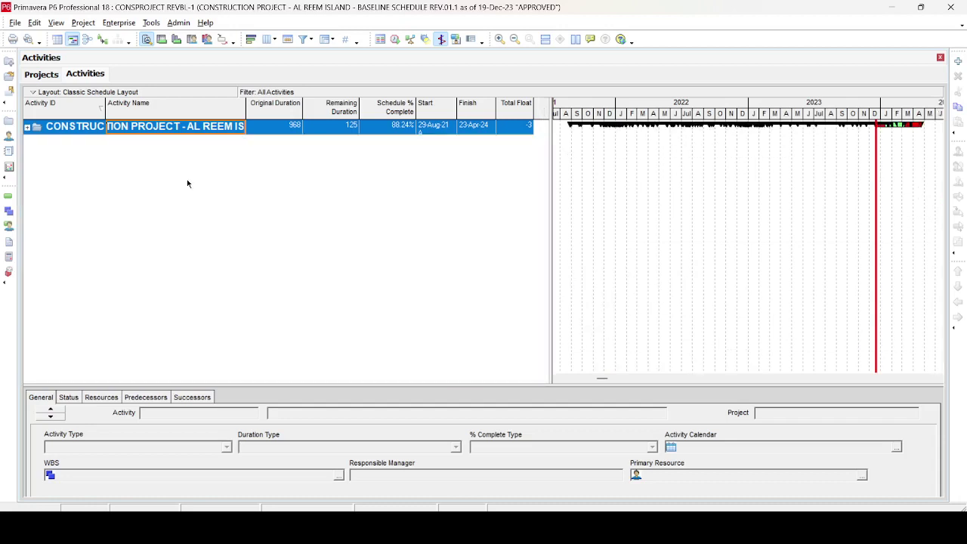
Step: Expand the project row to WBS Level 2 using Collapse To
right_click(190, 126)
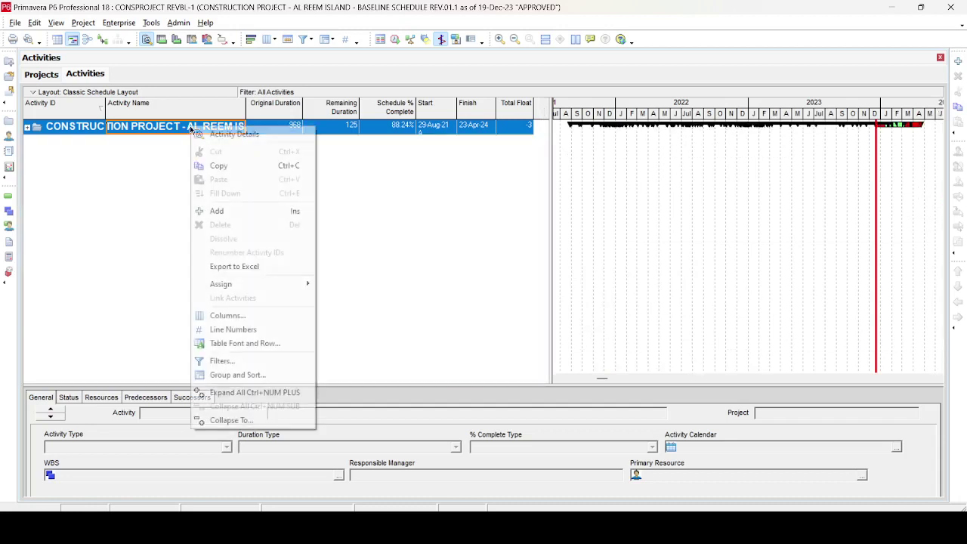
click(232, 423)
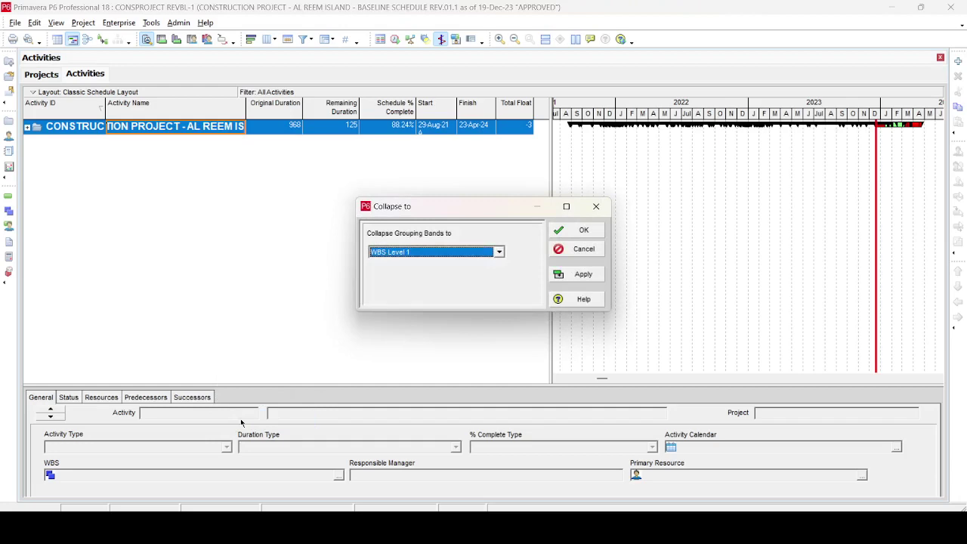
click(498, 253)
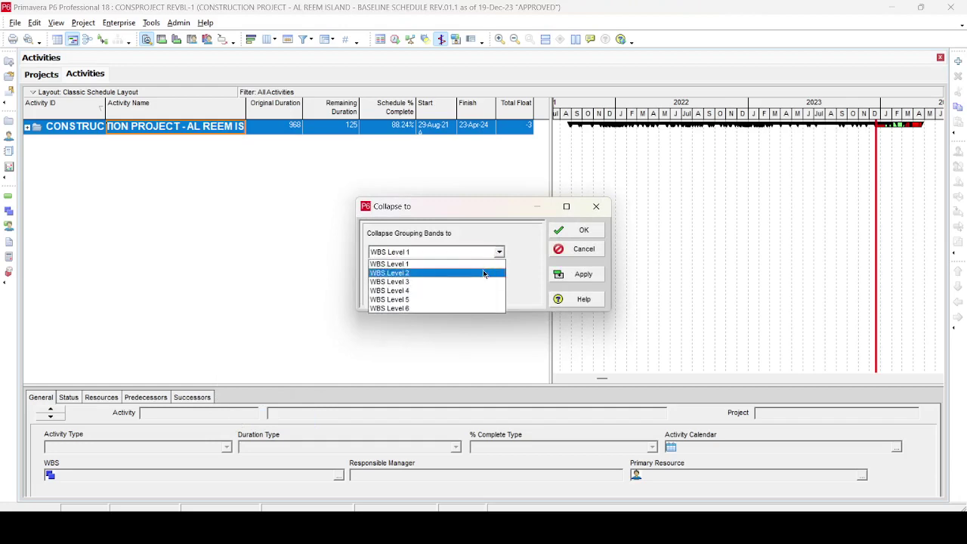
click(481, 271)
click(575, 275)
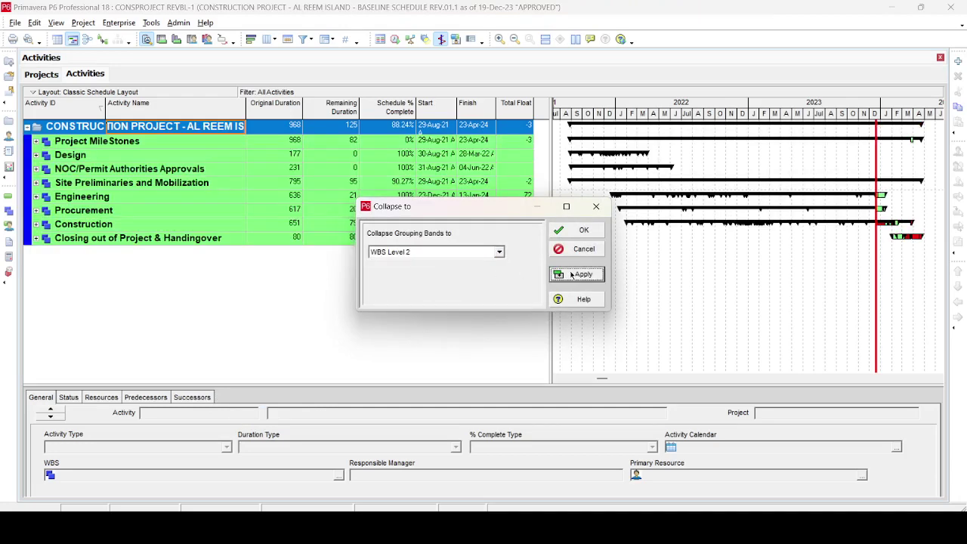
click(599, 231)
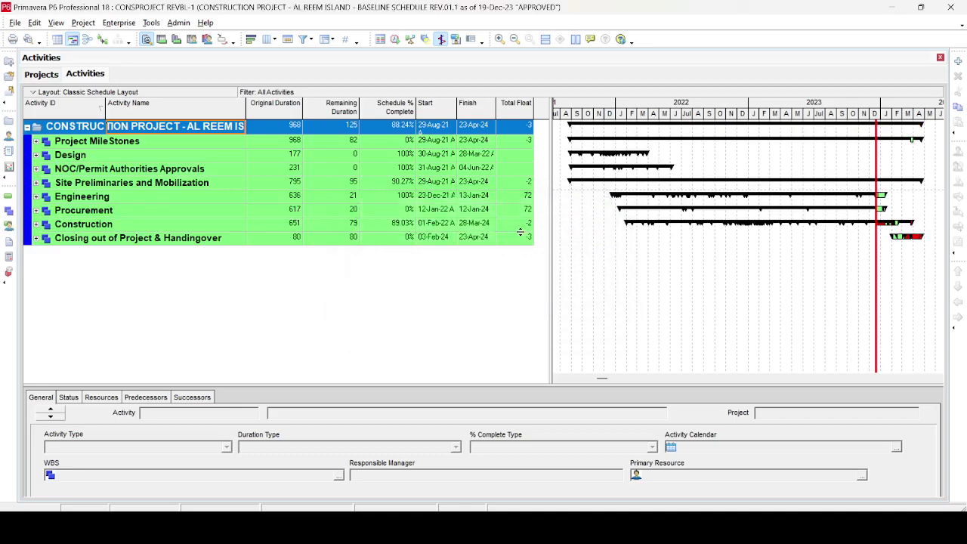
Step: Collapse the grid to WBS Level 3 and return to the top of the list
right_click(141, 183)
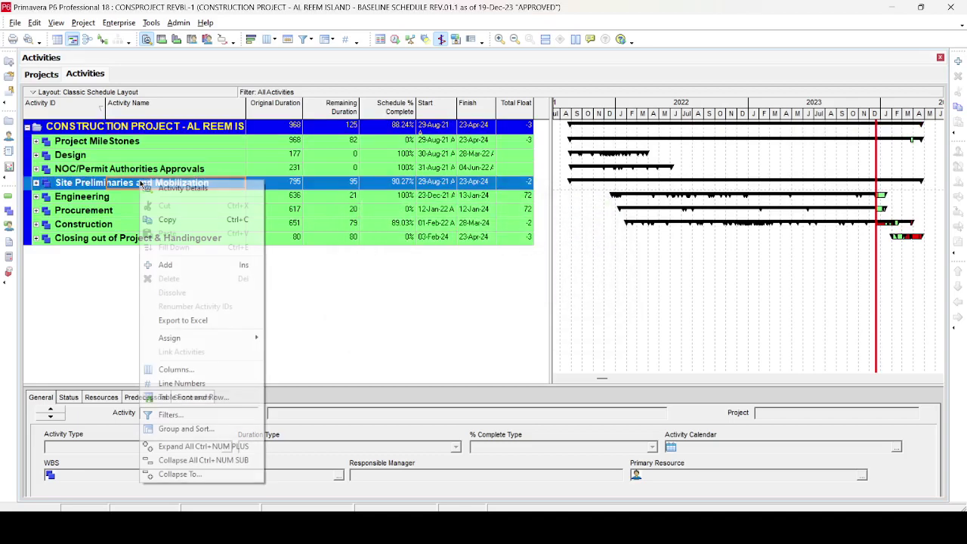
click(194, 473)
click(499, 254)
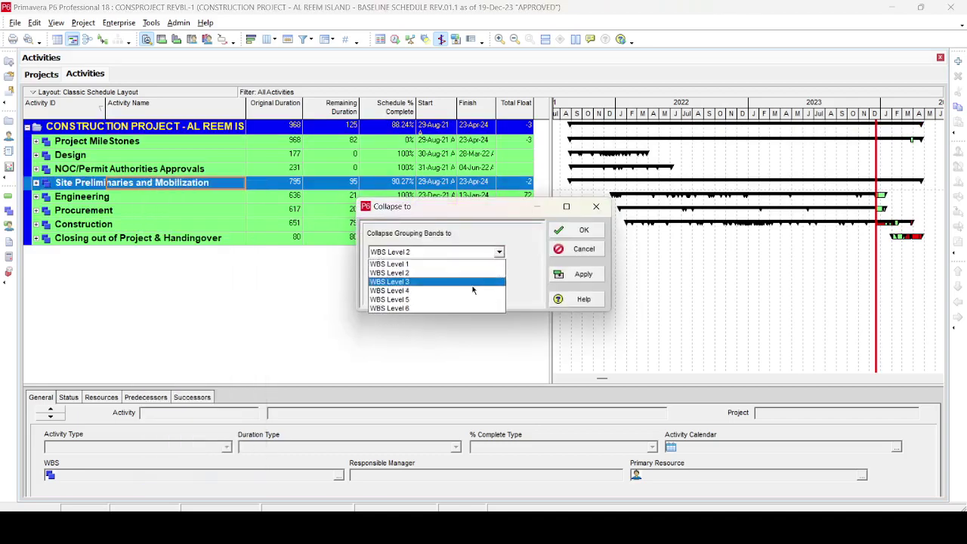
click(446, 281)
click(588, 275)
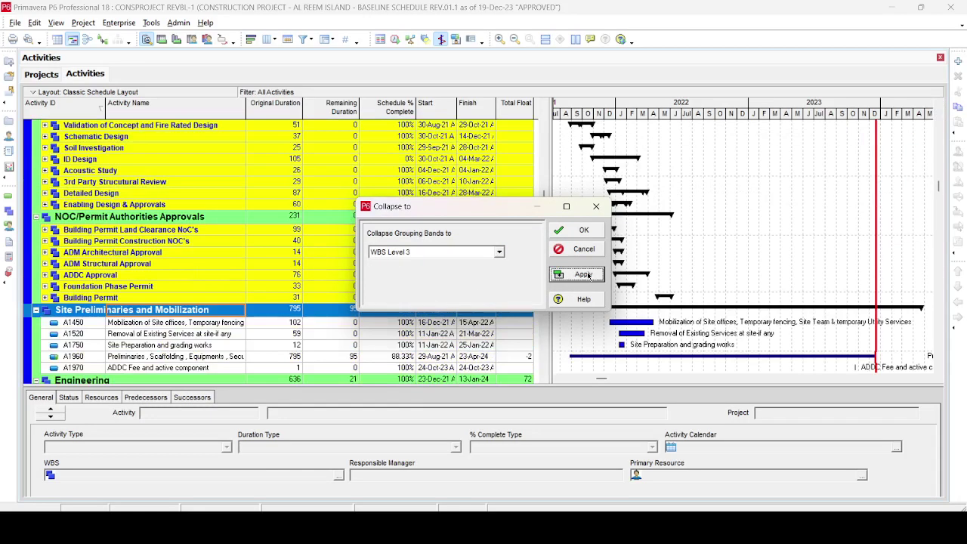
click(584, 230)
scroll(38, 248, down, 8)
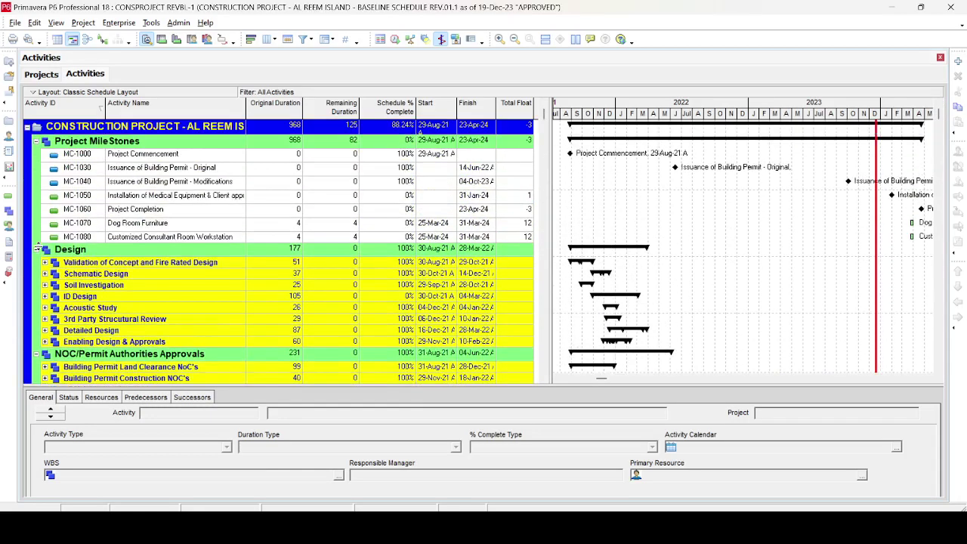
scroll(58, 304, down, 2)
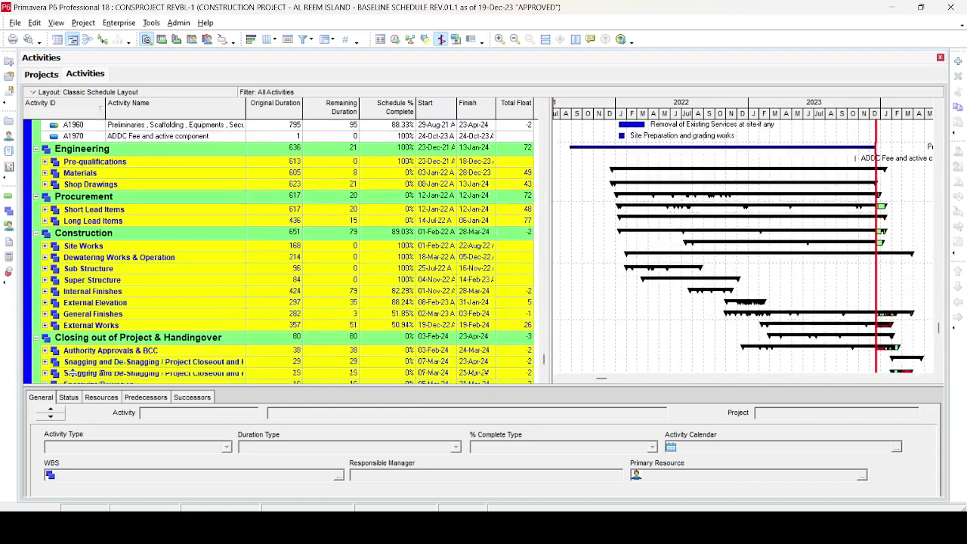
scroll(172, 346, up, 8)
scroll(173, 346, up, 3)
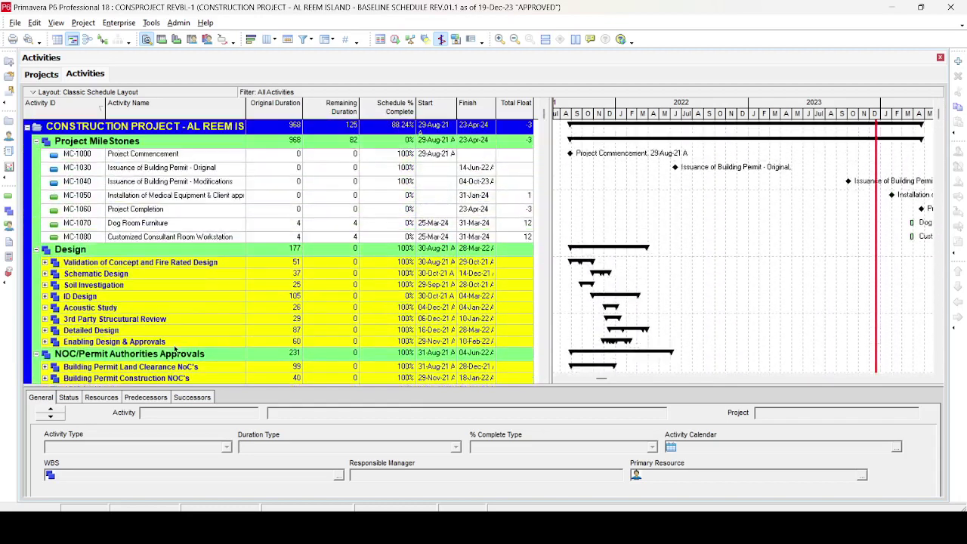
Step: Collapse the activity grid back to WBS Level 2, showing Design, Engineering and Construction
right_click(209, 226)
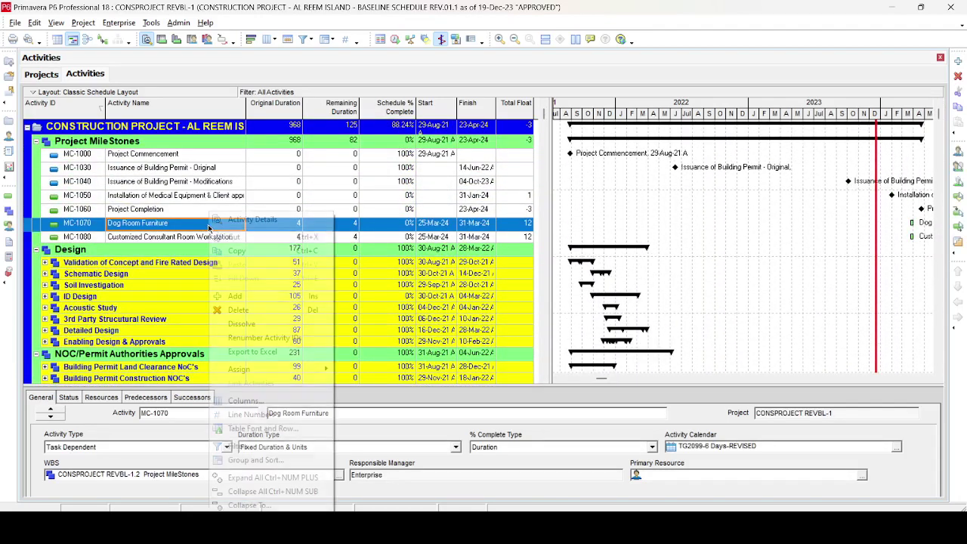
click(268, 505)
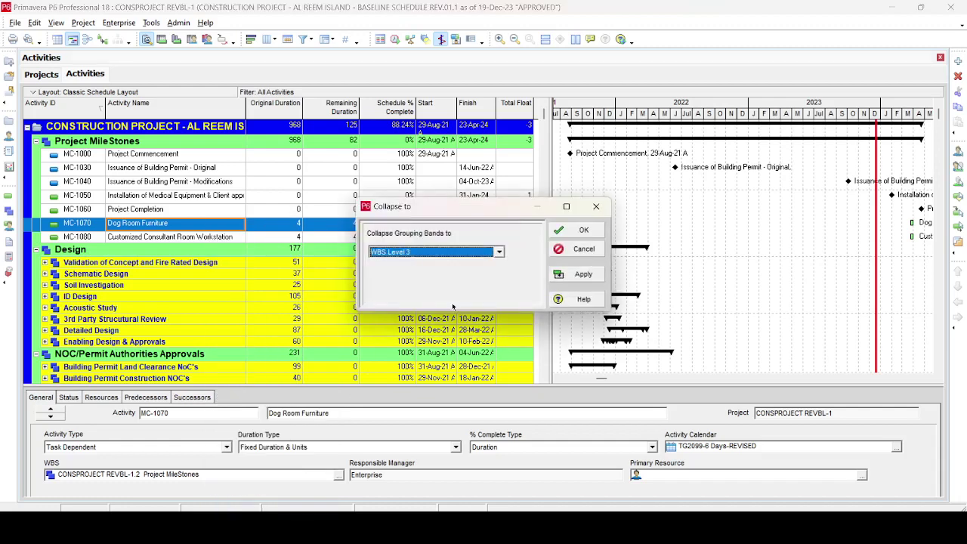
click(499, 252)
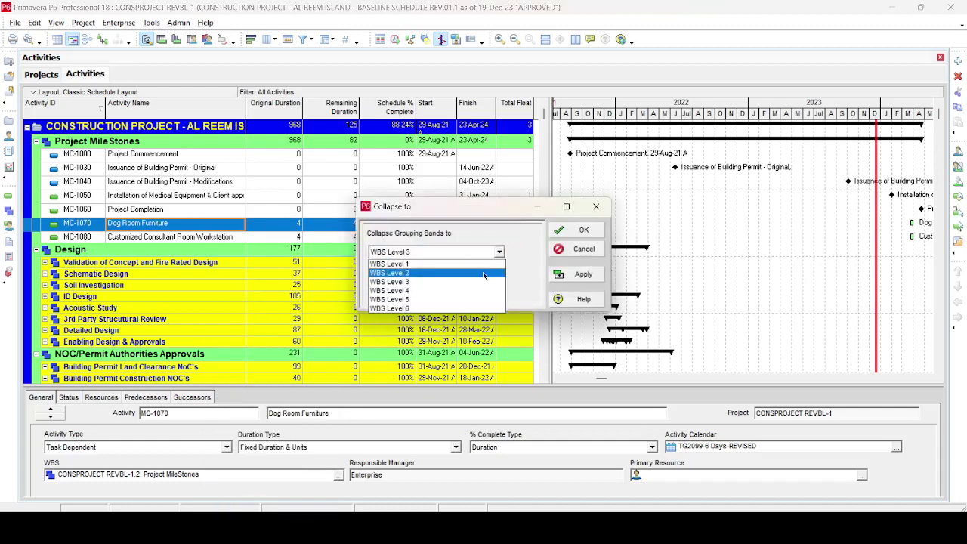
click(486, 273)
click(576, 276)
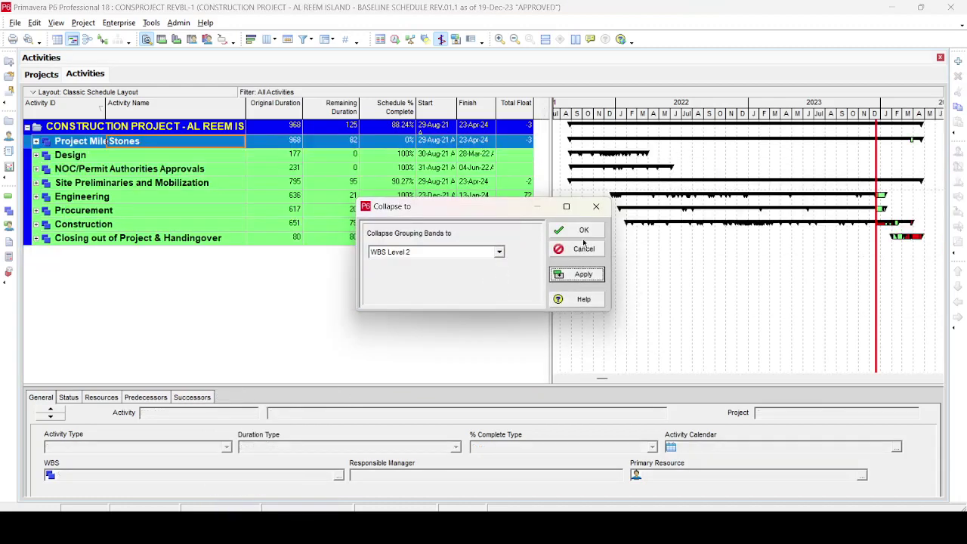
click(583, 228)
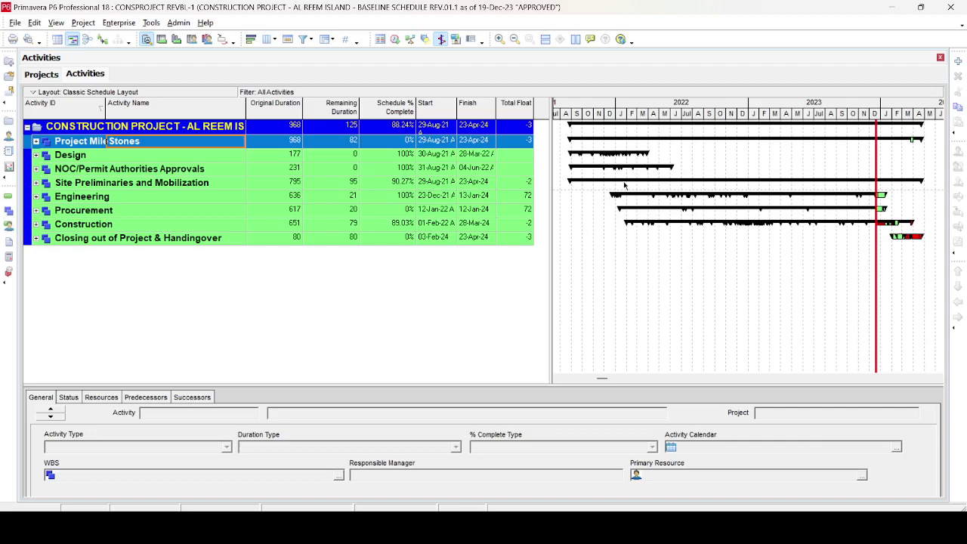
click(35, 155)
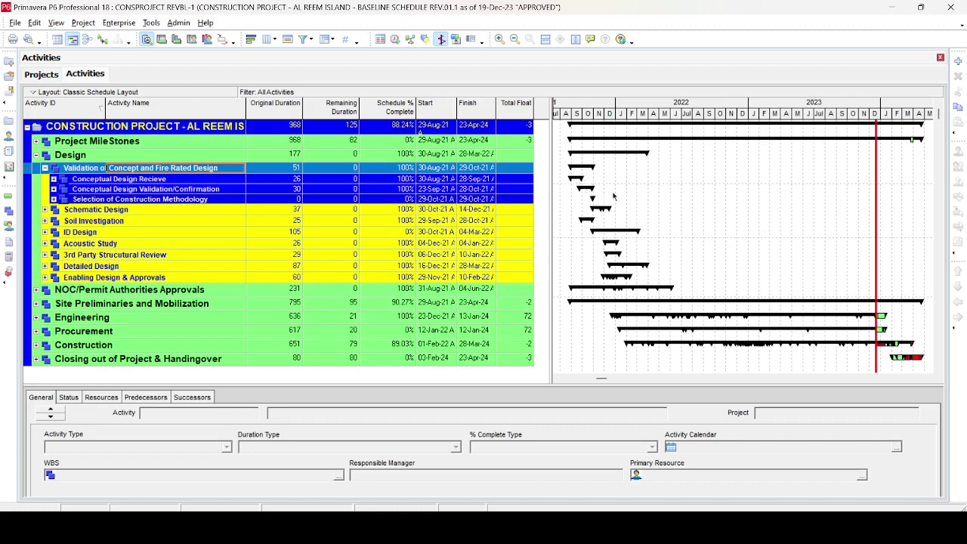
click(46, 169)
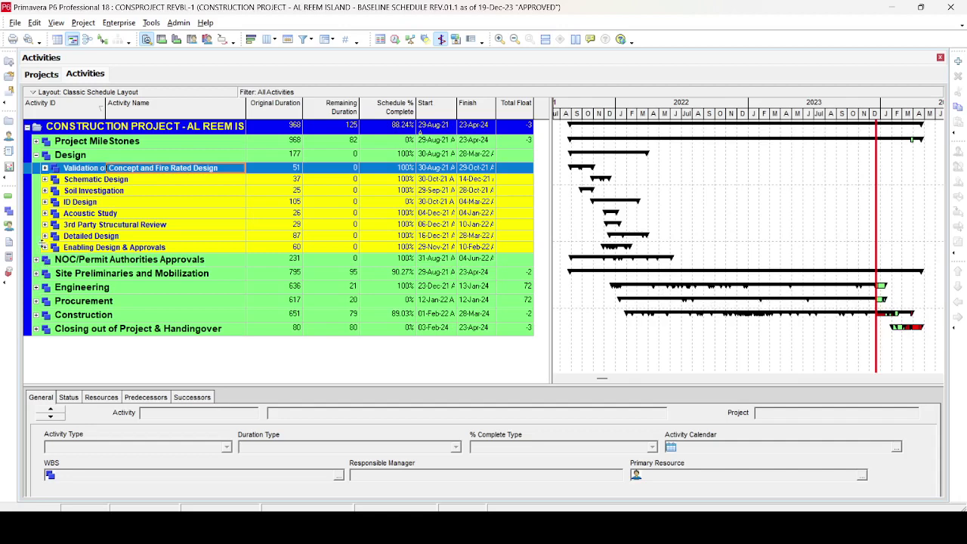
click(36, 155)
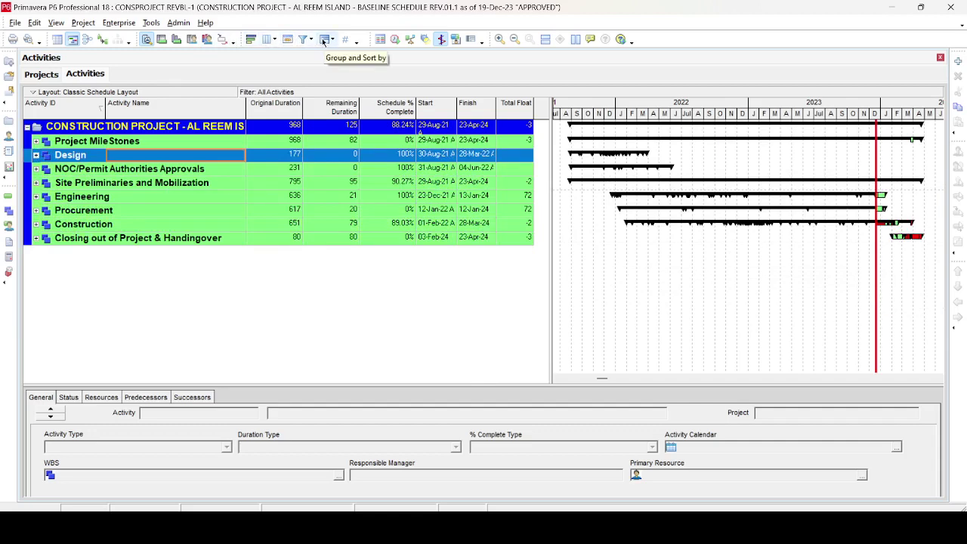
click(255, 46)
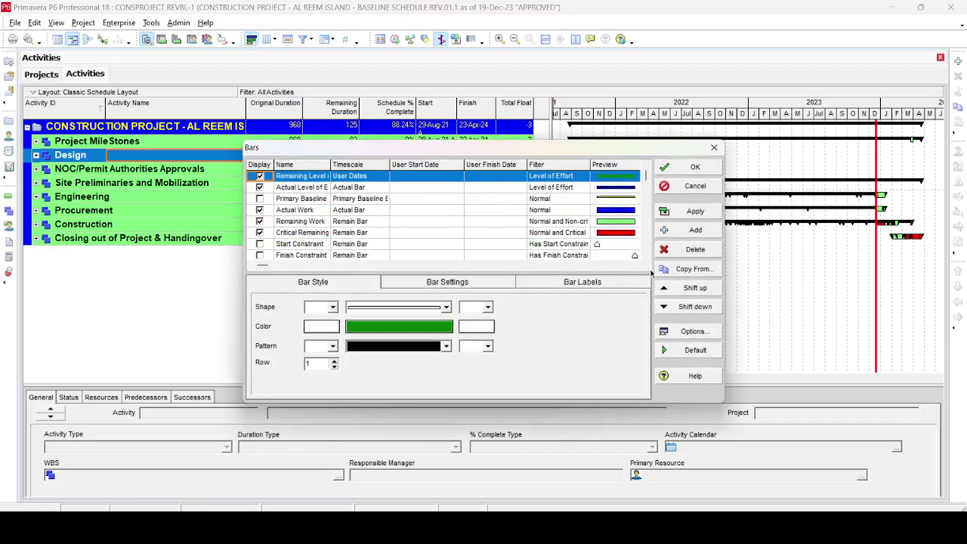
Step: Add a right-side Finish label to the summary bar, plus a second right label row
click(645, 256)
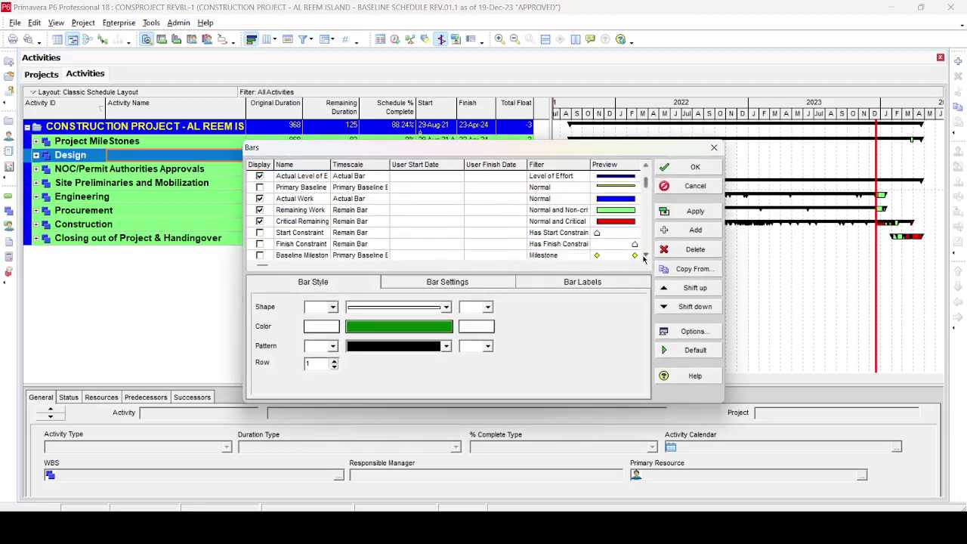
scroll(645, 258, down, 3)
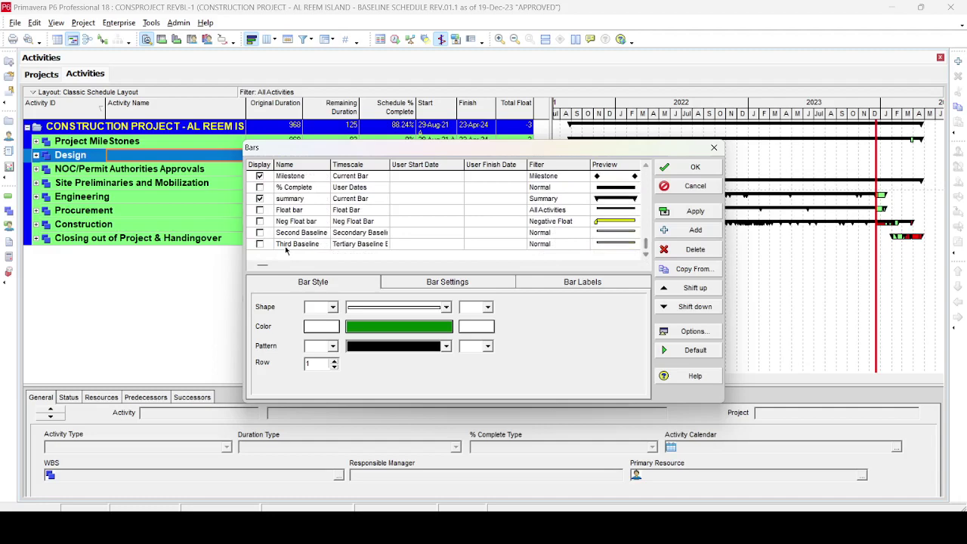
click(294, 197)
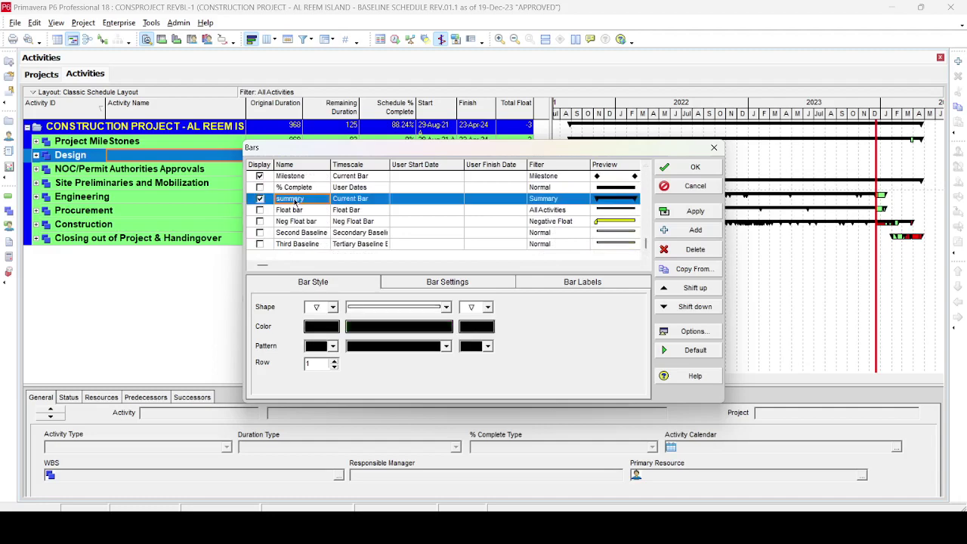
click(587, 284)
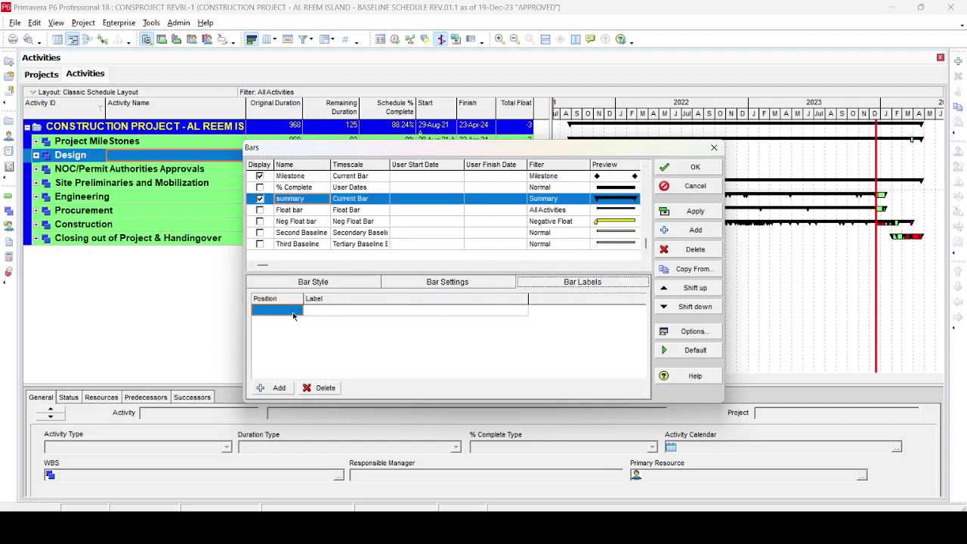
click(278, 388)
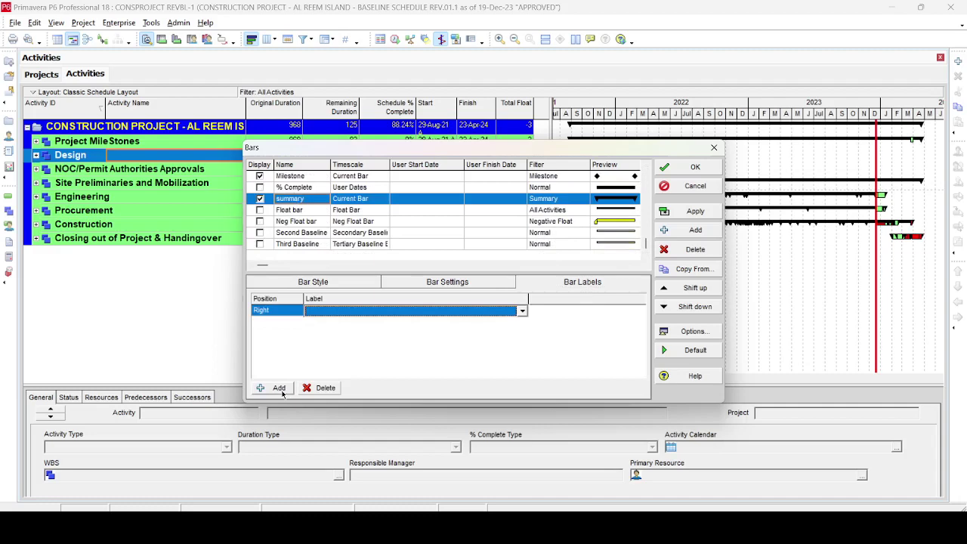
click(323, 311)
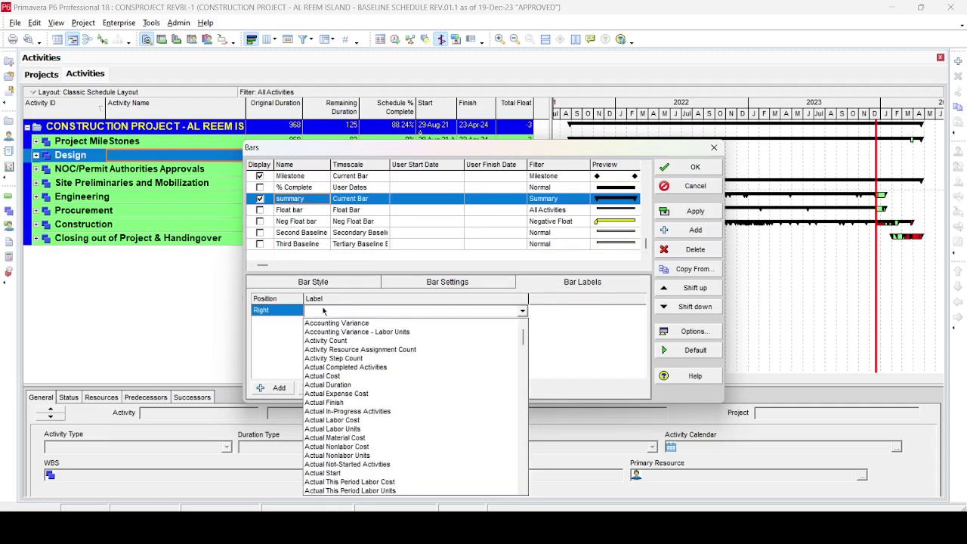
key(f)
click(323, 336)
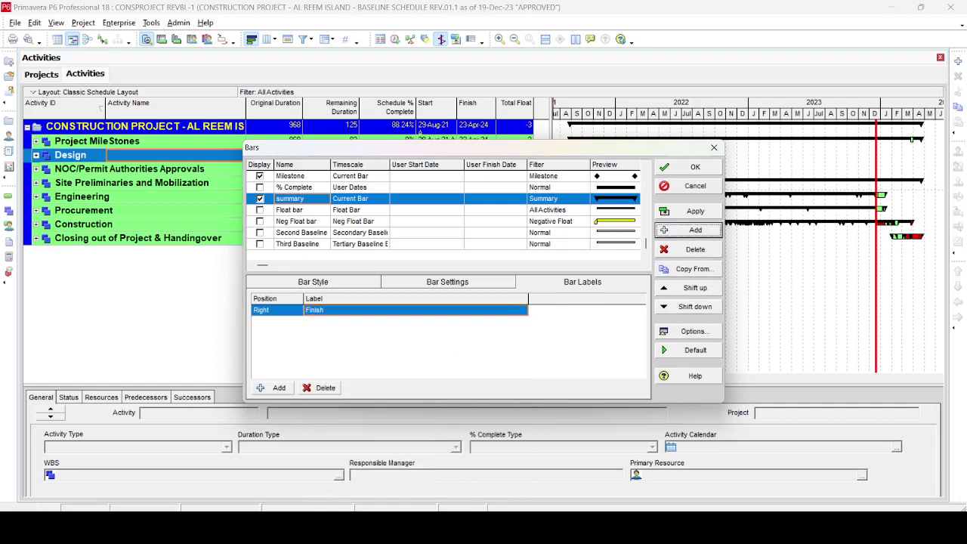
click(276, 387)
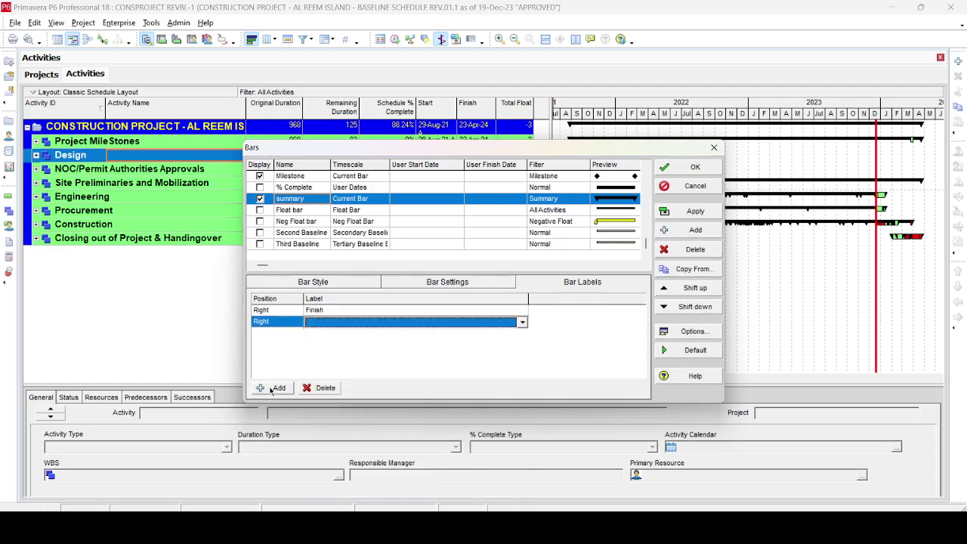
click(346, 322)
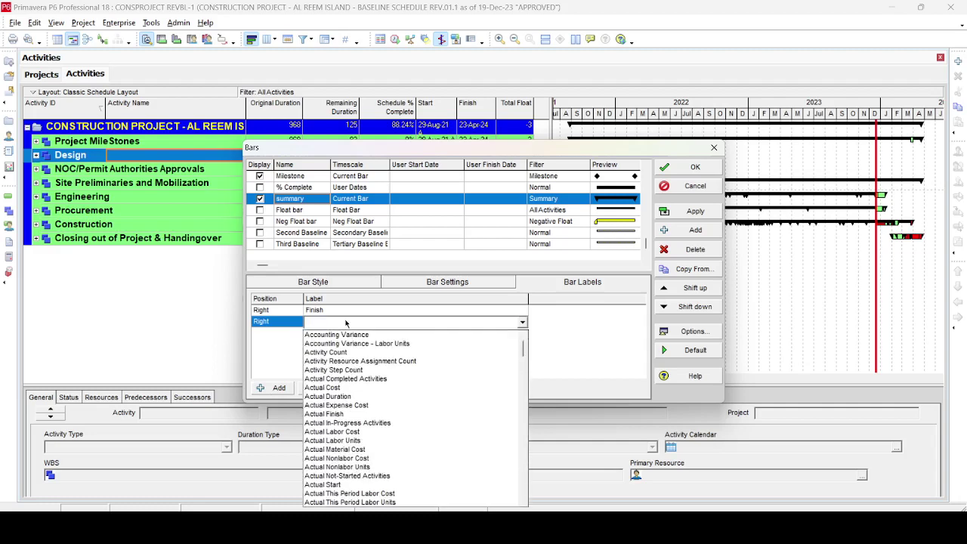
Step: Set the summary bar's second right label to Budgeted Total Cost and apply it
key(Down)
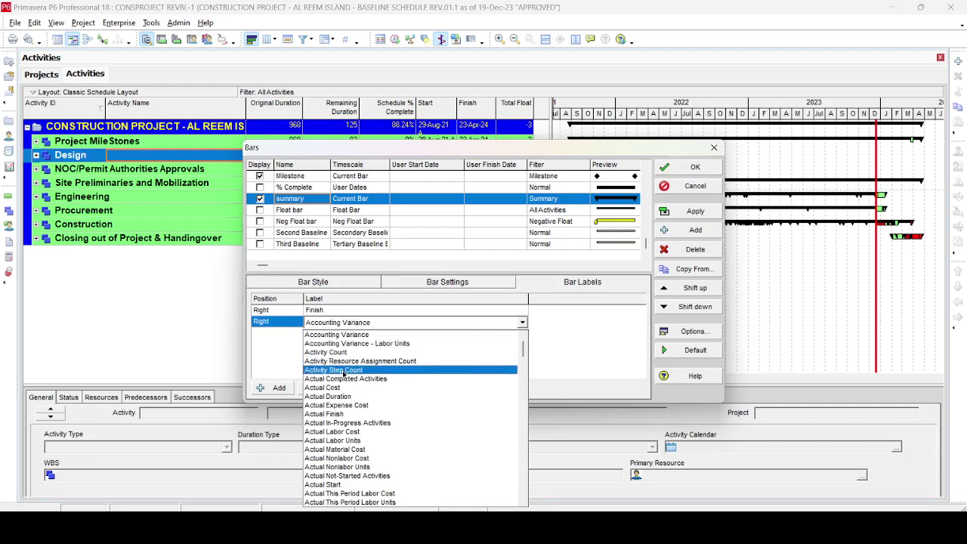
key(d)
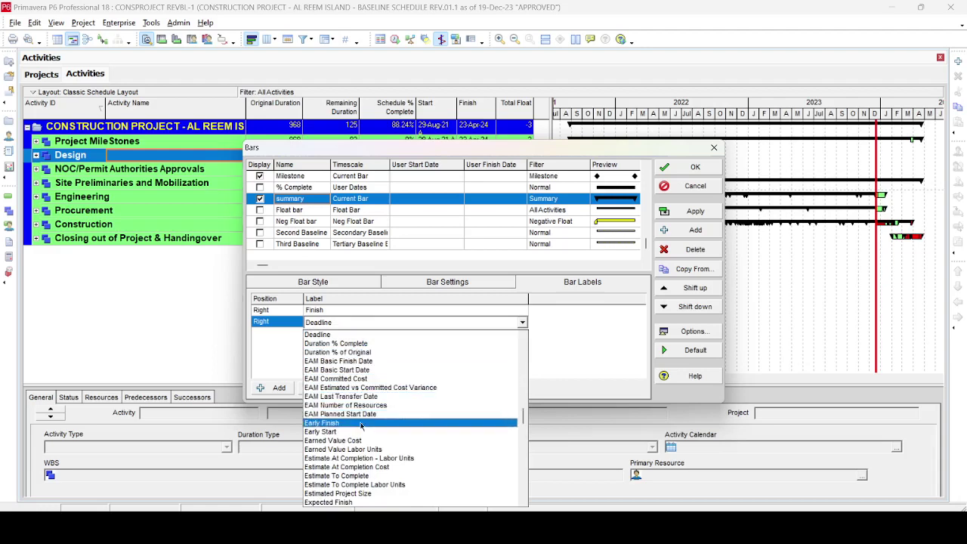
click(348, 335)
click(348, 322)
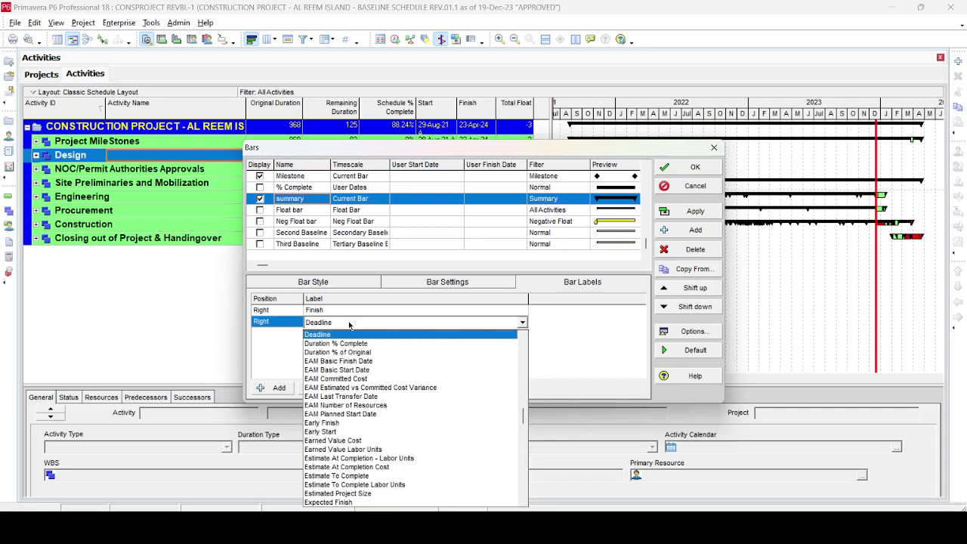
key(n)
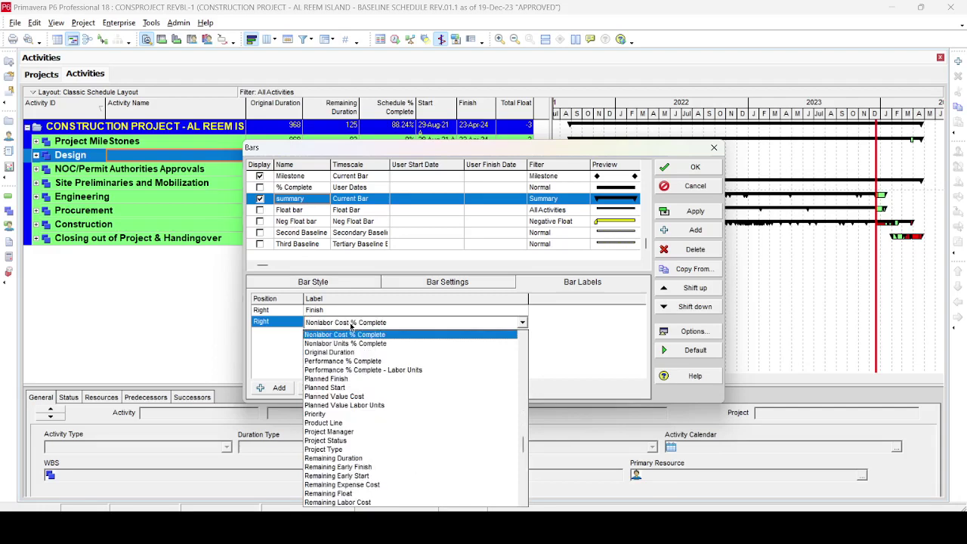
scroll(368, 452, down, 1)
scroll(368, 452, down, 7)
scroll(368, 452, down, 5)
scroll(368, 452, down, 4)
scroll(368, 451, down, 2)
scroll(368, 451, up, 7)
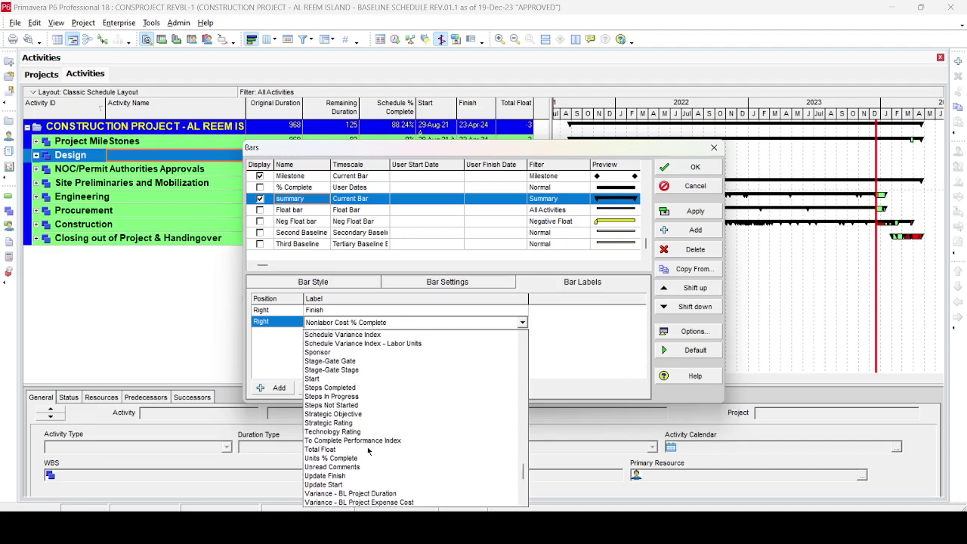
scroll(368, 452, up, 1)
drag(524, 469, 521, 344)
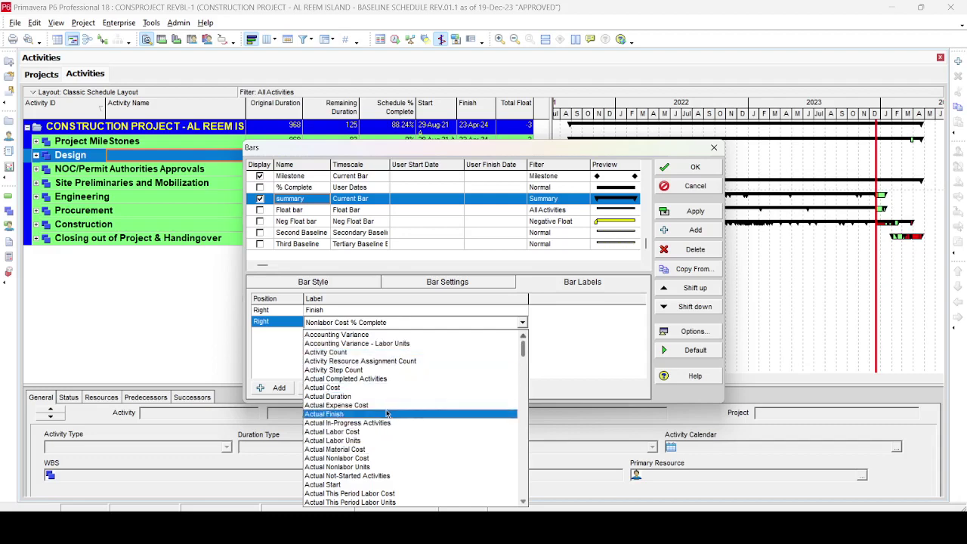
scroll(386, 414, down, 2)
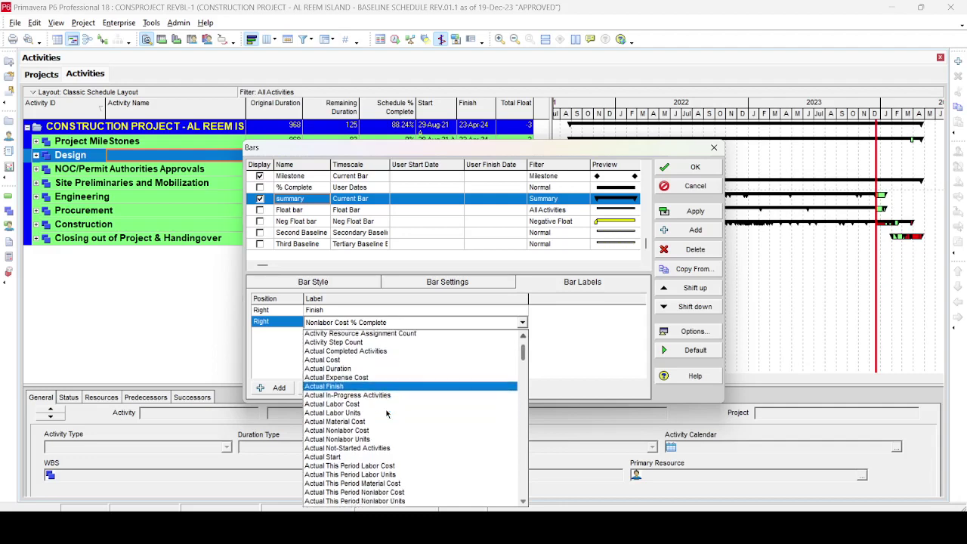
scroll(386, 413, down, 4)
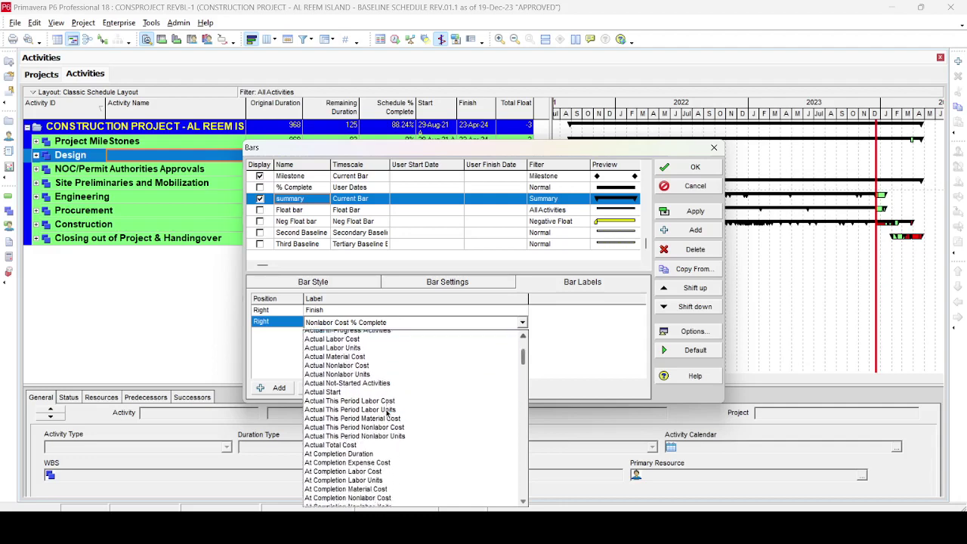
scroll(386, 413, down, 2)
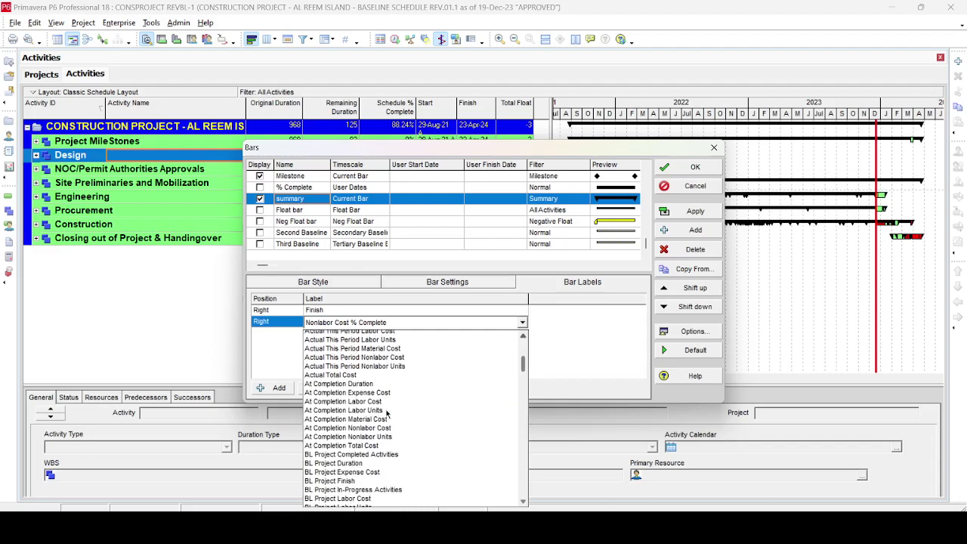
scroll(386, 413, down, 2)
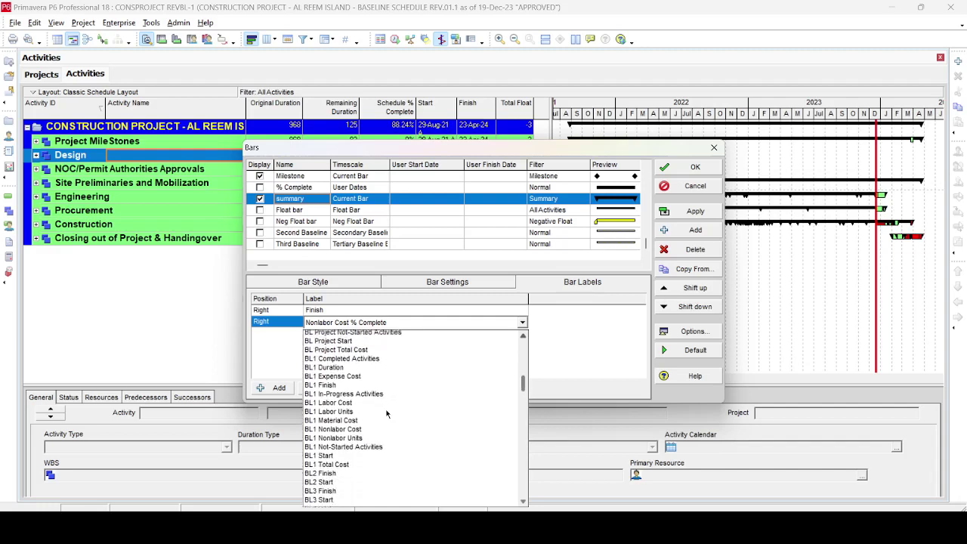
scroll(386, 413, down, 1)
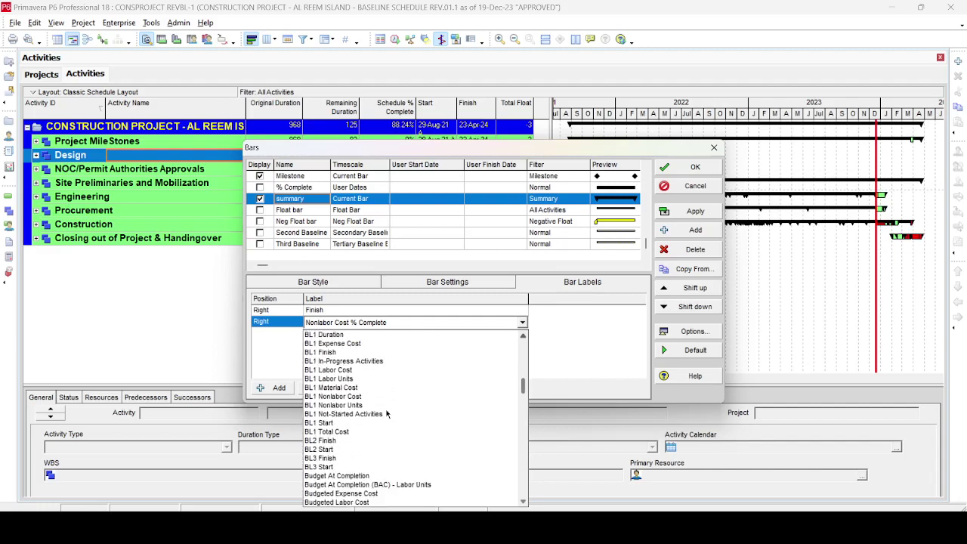
scroll(386, 419, down, 1)
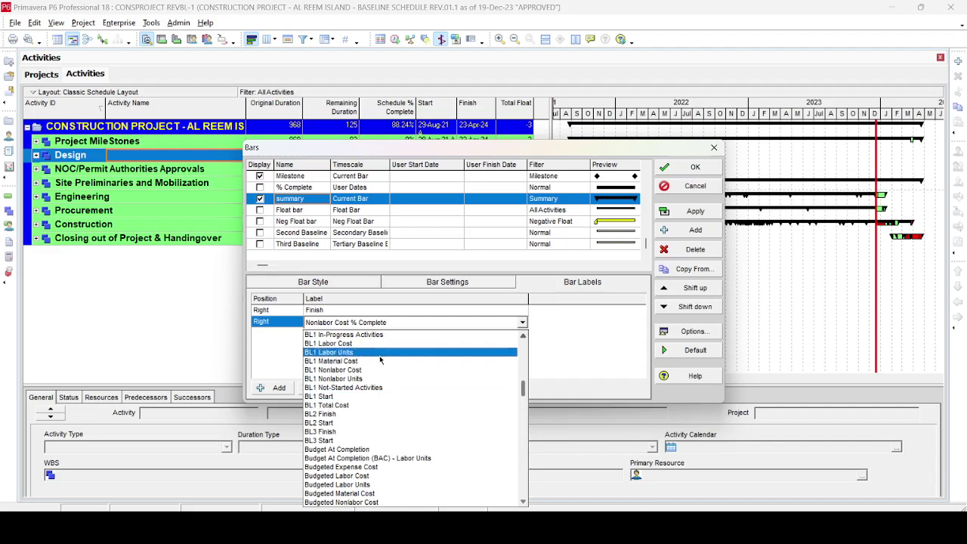
scroll(363, 408, down, 2)
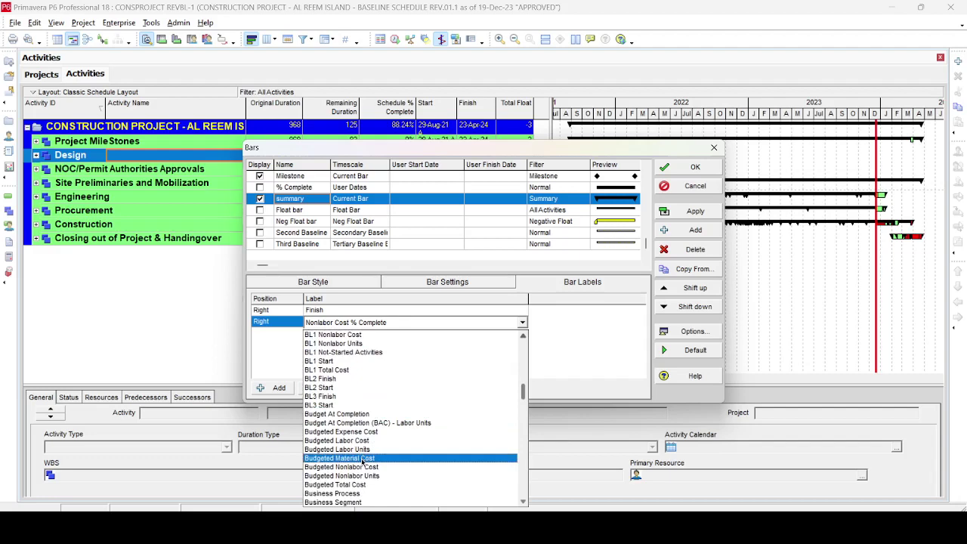
click(359, 485)
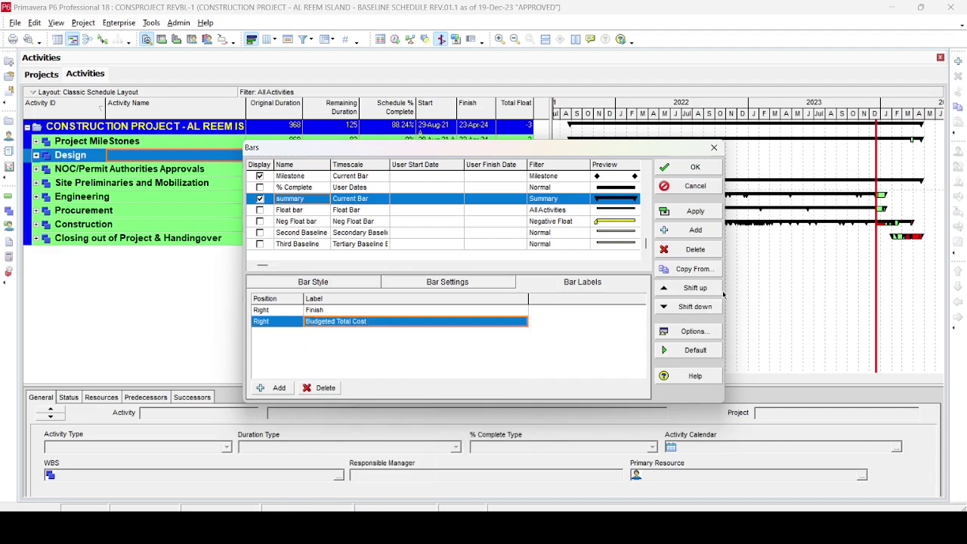
click(706, 214)
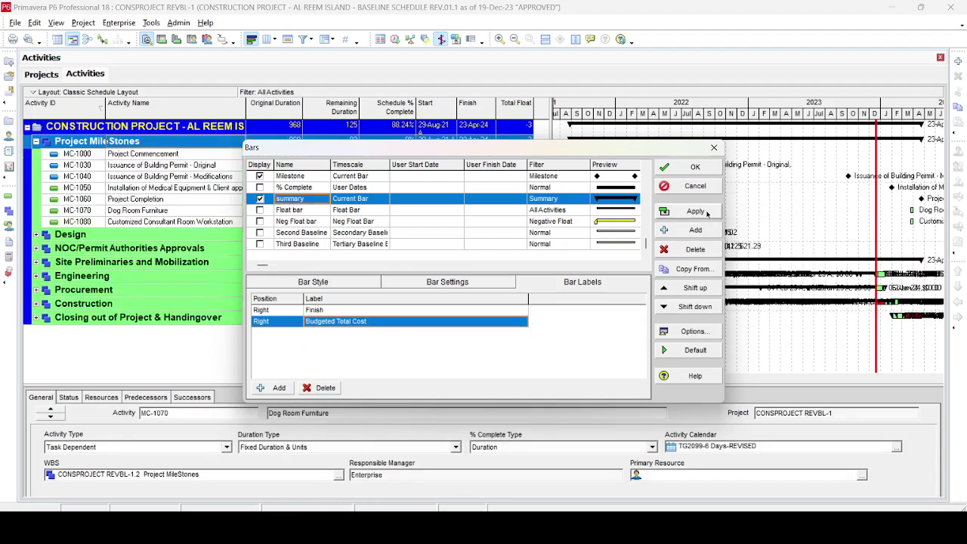
Step: Close the Bars dialog to view the labelled group bars on the Gantt chart
click(695, 167)
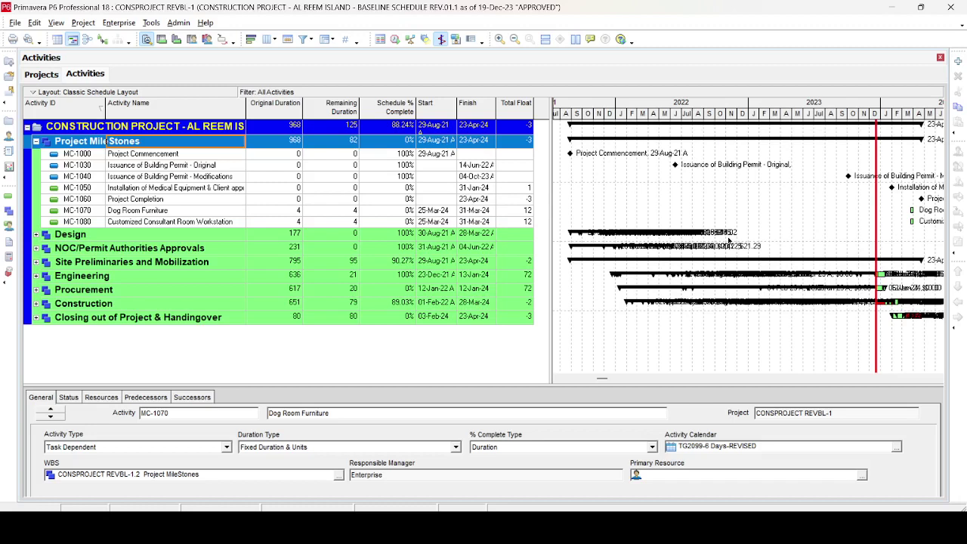
Step: Delete the Finish and Budgeted Total Cost labels from the summary bar and apply
click(252, 40)
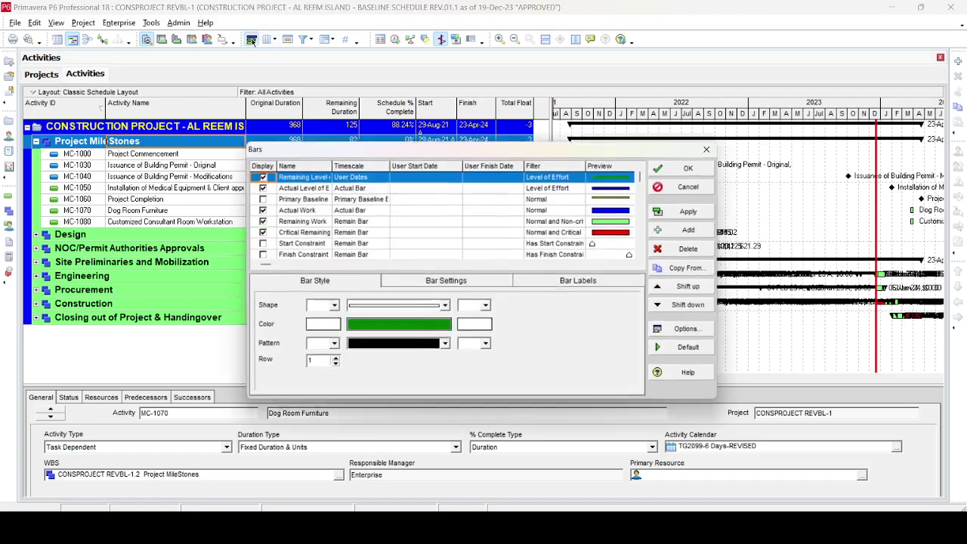
drag(646, 180, 646, 249)
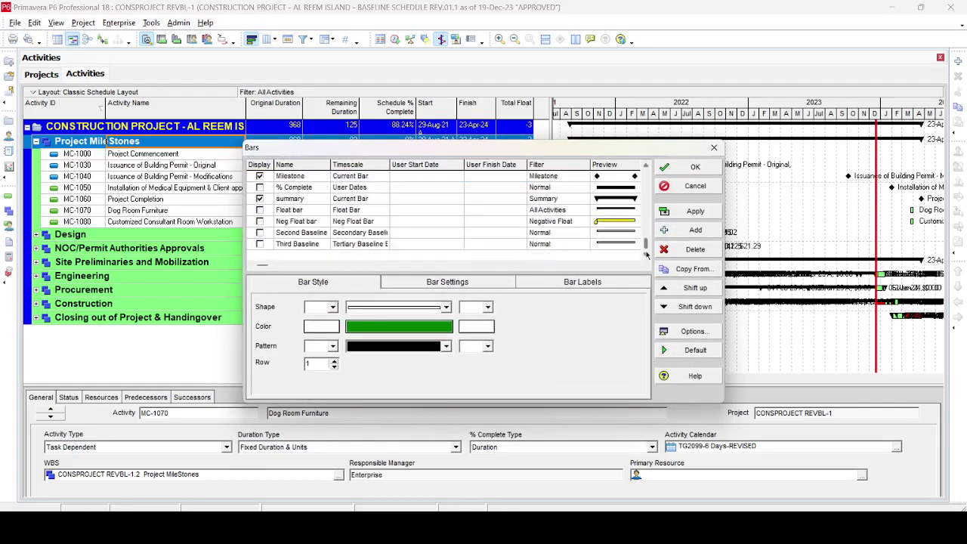
click(317, 199)
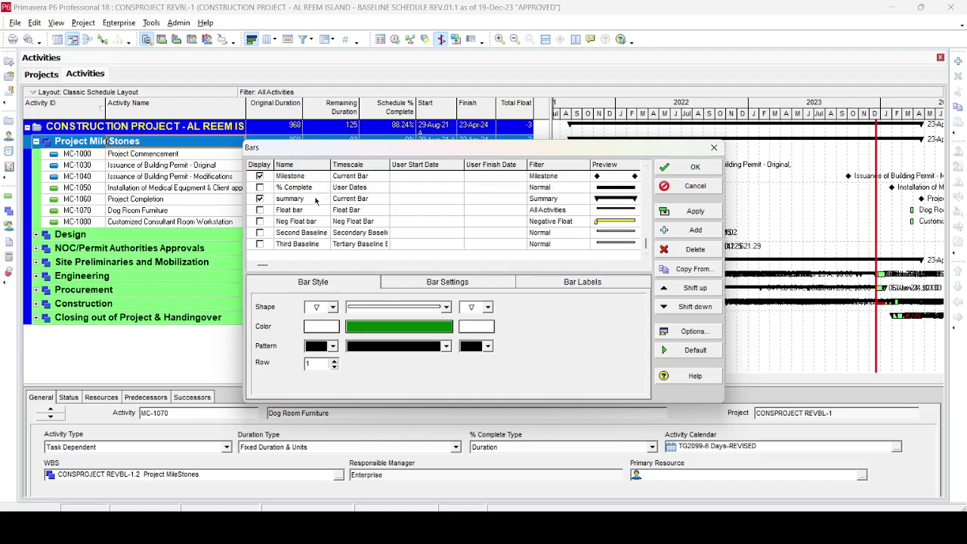
click(580, 282)
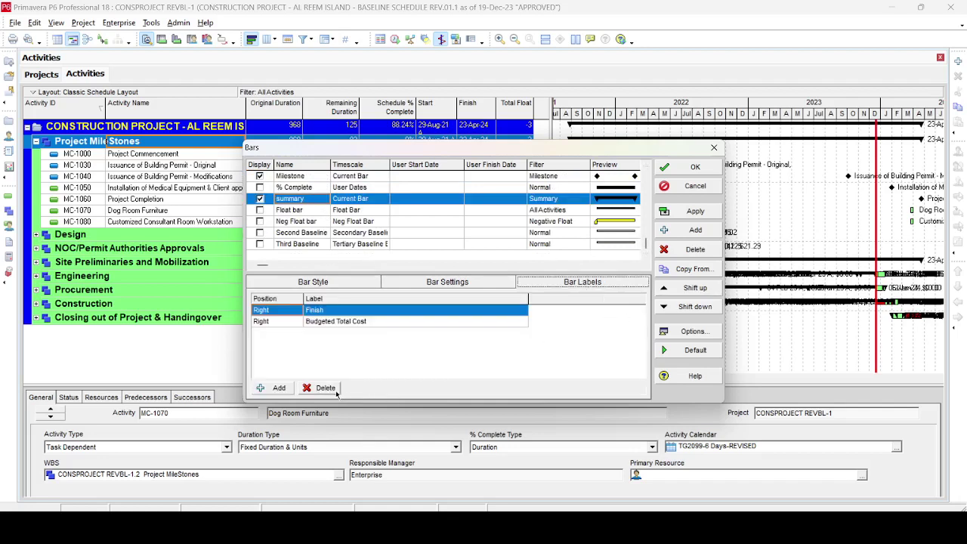
click(325, 388)
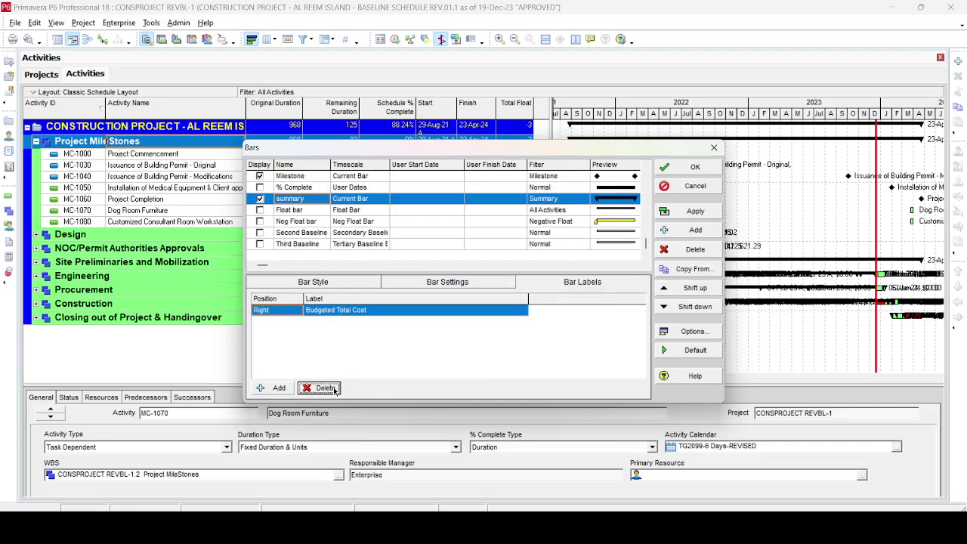
click(325, 389)
click(695, 212)
click(688, 167)
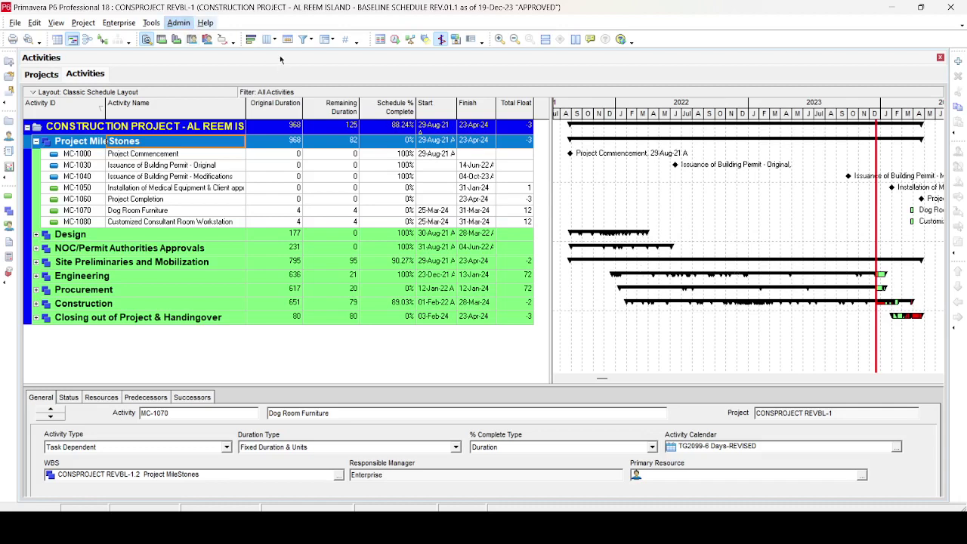
click(251, 39)
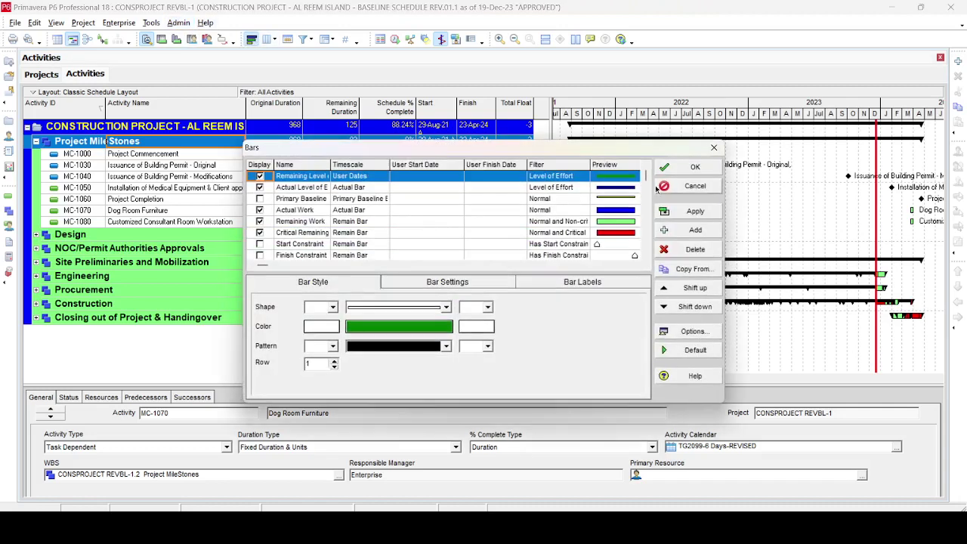
drag(651, 178, 654, 239)
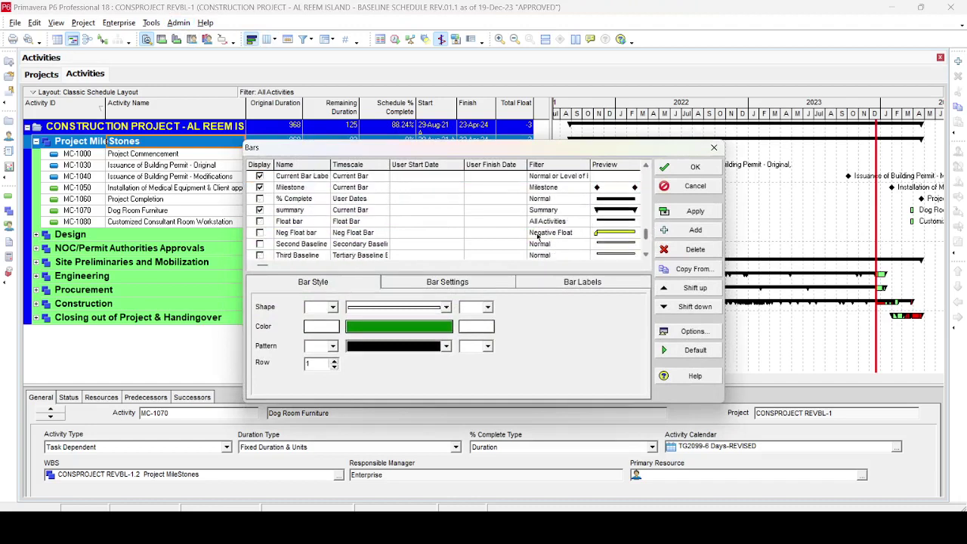
Step: Set the summary bar's start and end shapes to none
click(281, 211)
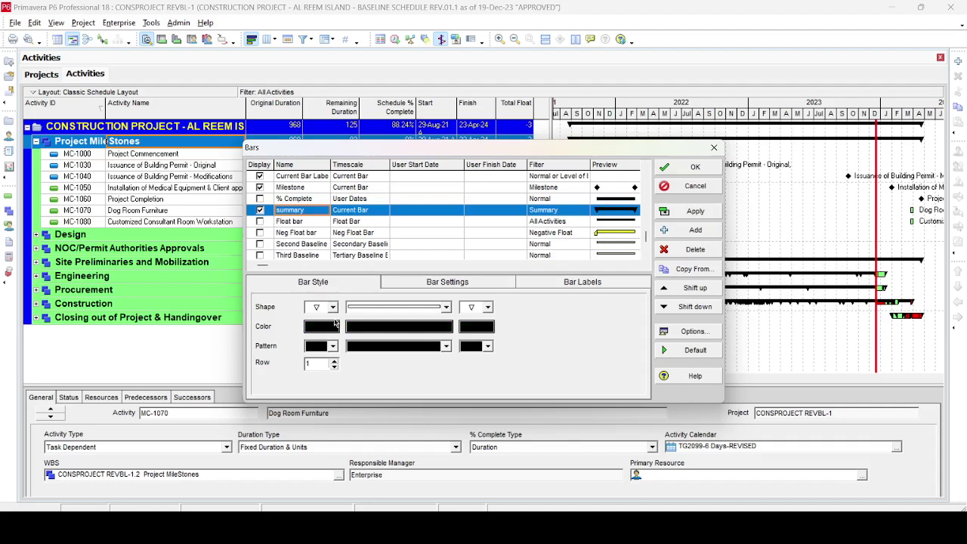
click(333, 308)
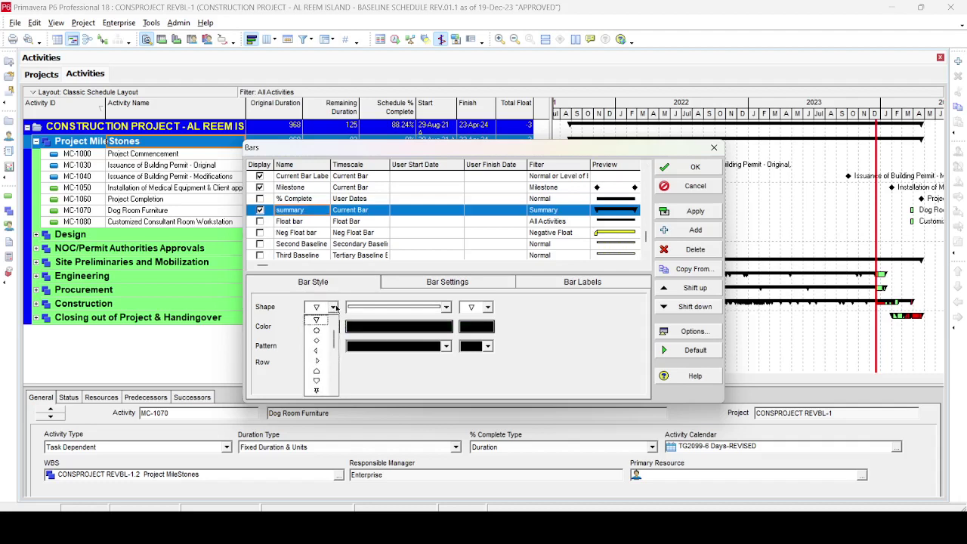
scroll(321, 340, up, 2)
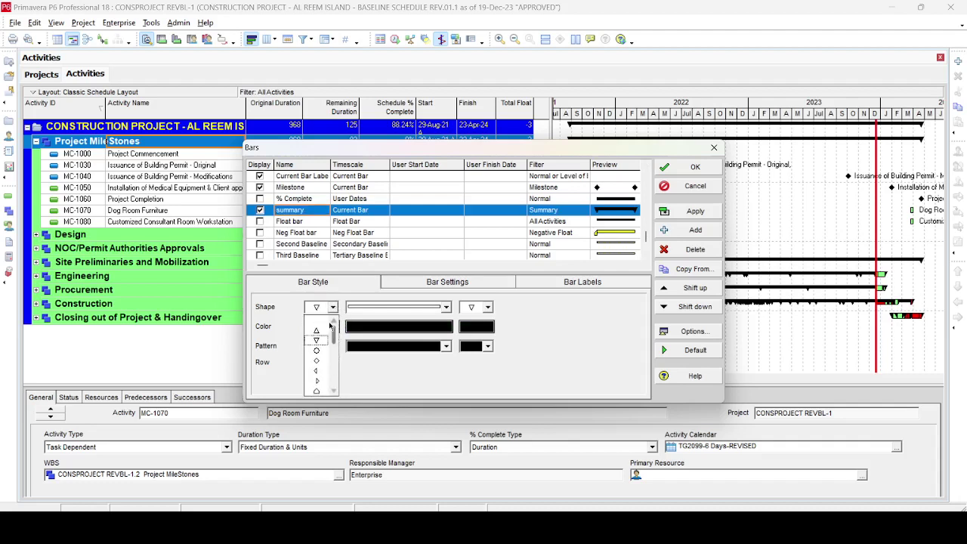
click(316, 320)
click(487, 307)
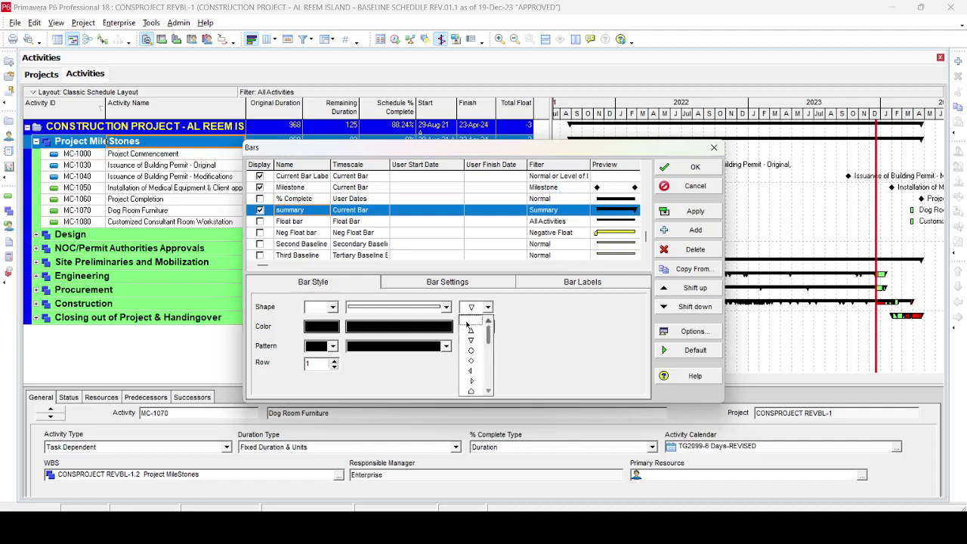
click(466, 326)
Step: Colour the summary bar blue and apply the style to the chart
click(435, 329)
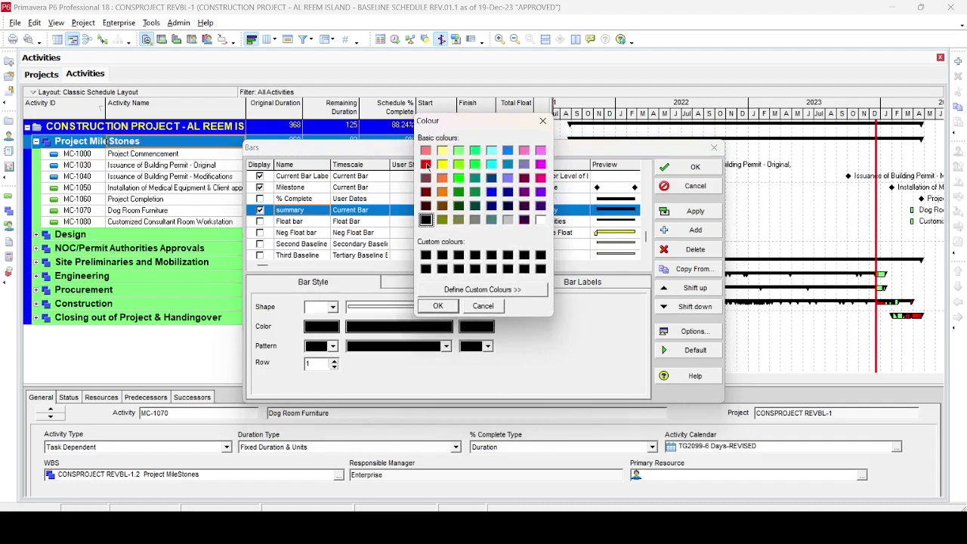
click(507, 151)
click(440, 305)
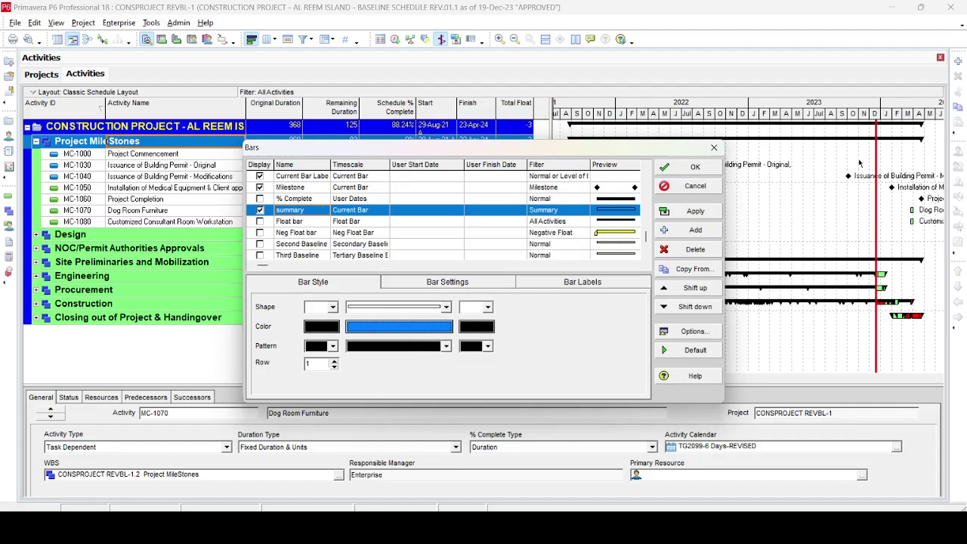
click(696, 212)
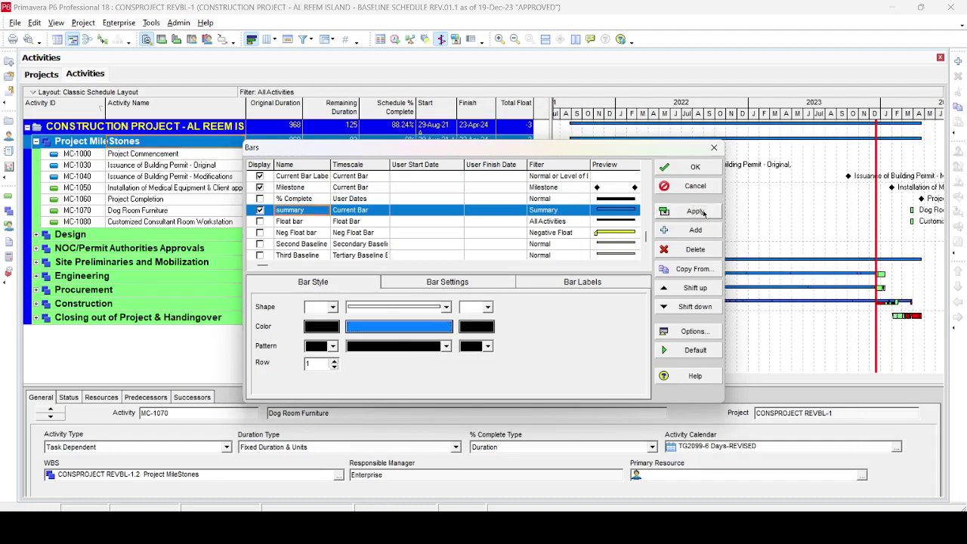
click(695, 167)
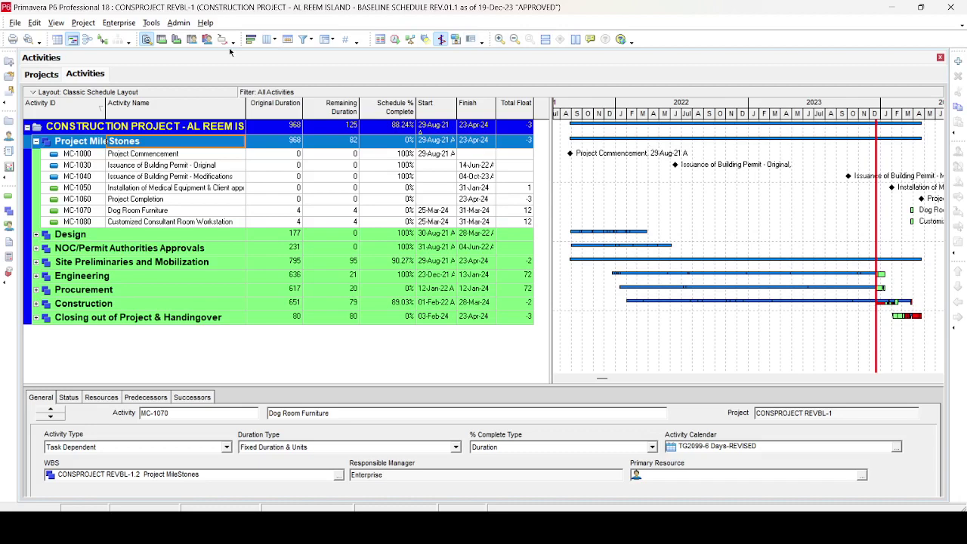
click(250, 40)
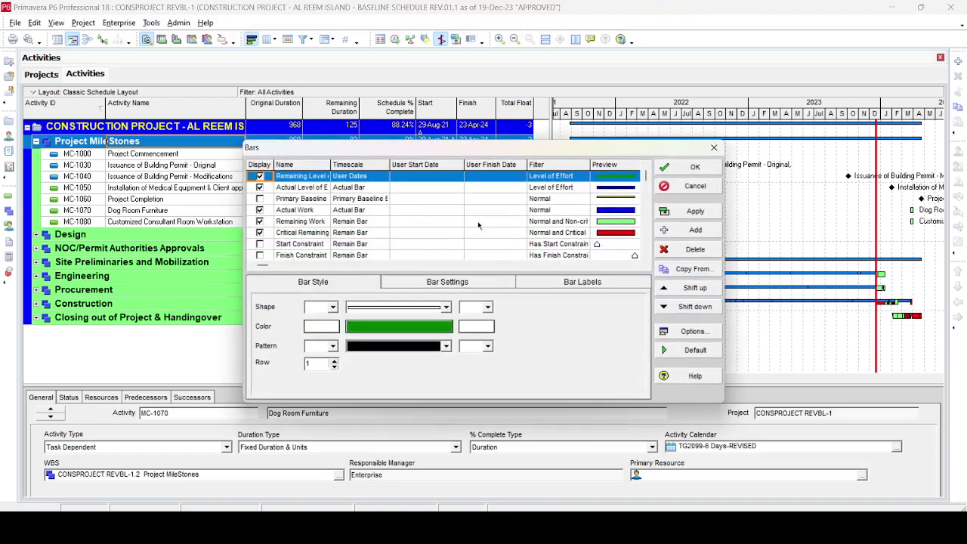
Step: Change the summary bar's shape to a thick full-height bar and apply it
drag(647, 176, 647, 223)
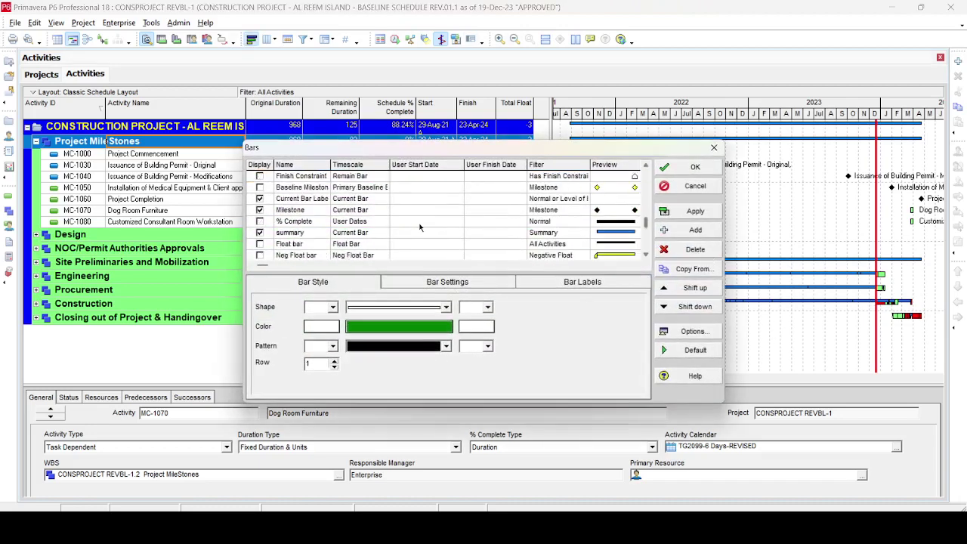
click(299, 232)
click(397, 306)
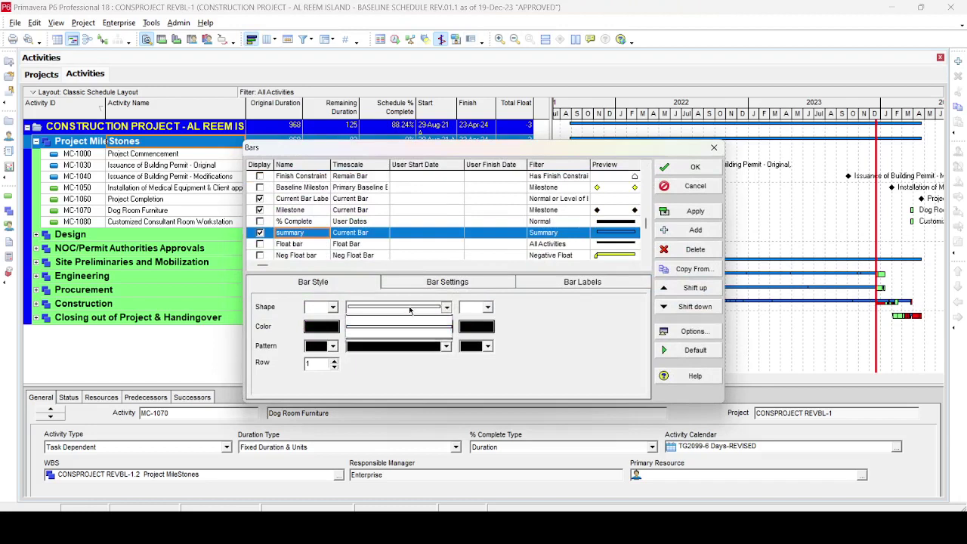
click(401, 329)
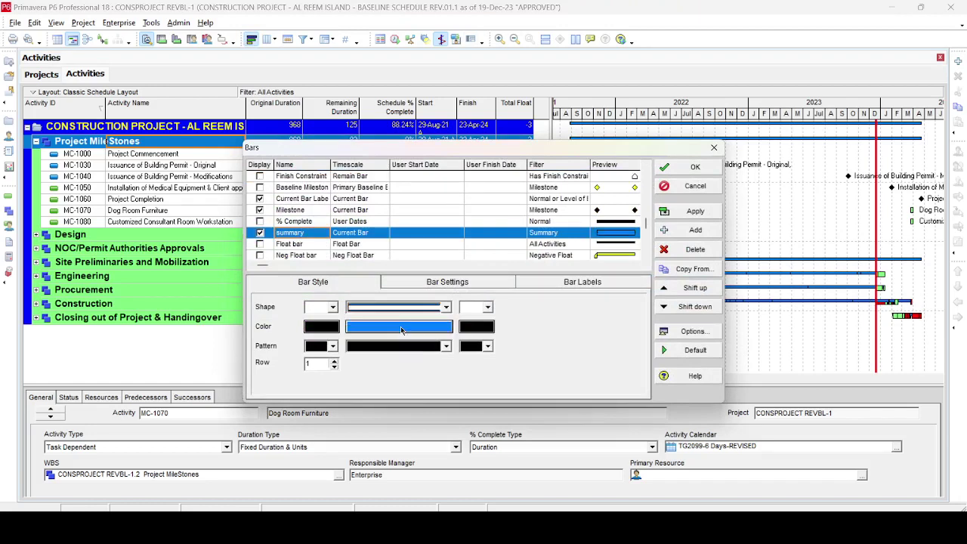
click(715, 212)
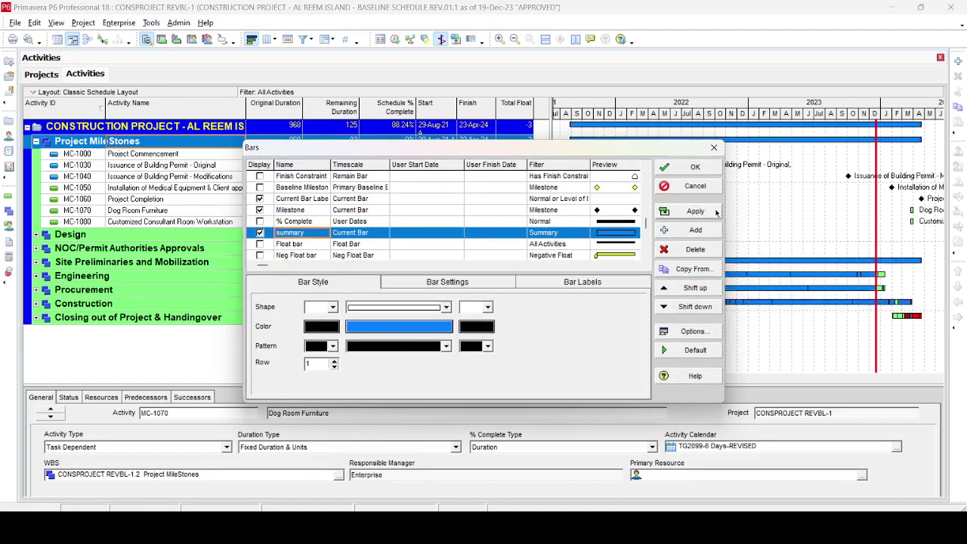
click(706, 167)
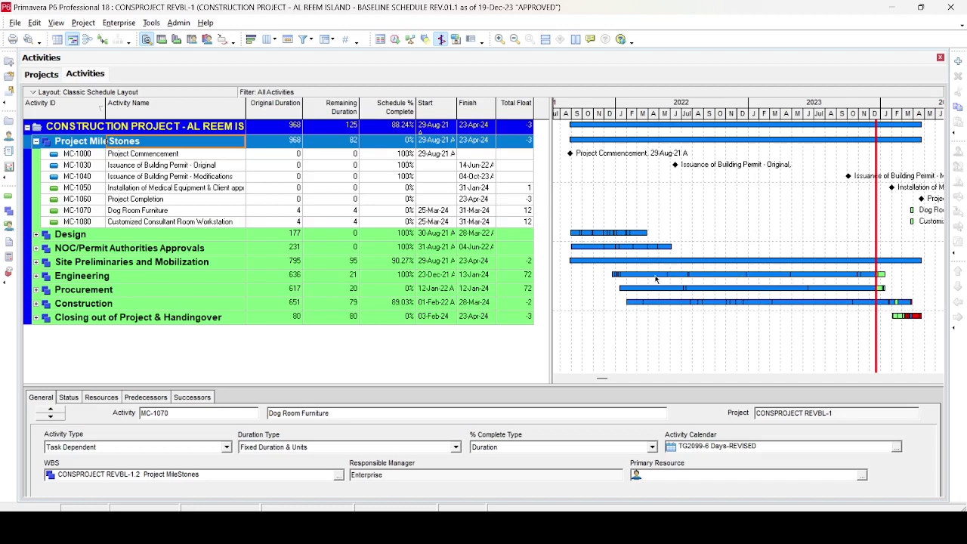
Step: Recolour the Actual Work bar from dark blue to a lighter blue and apply it
click(252, 40)
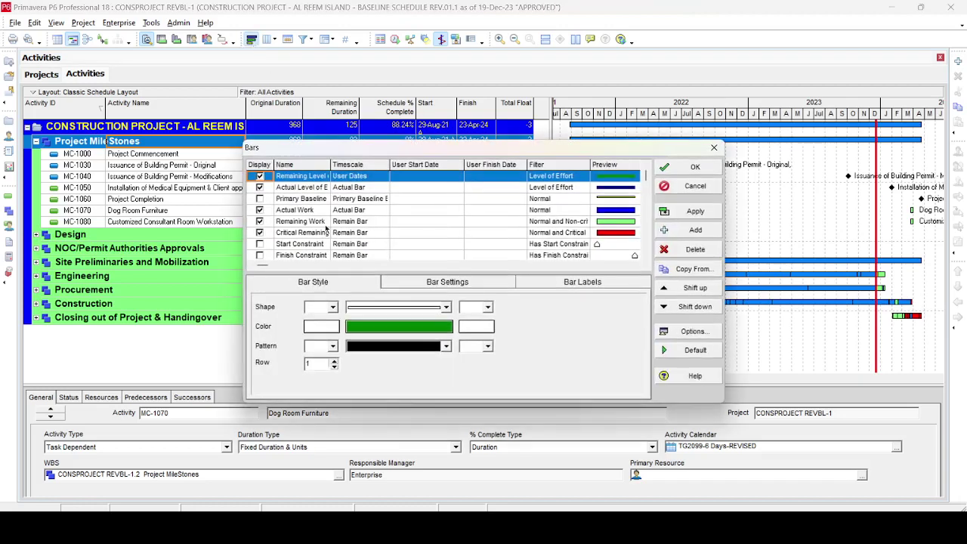
click(312, 210)
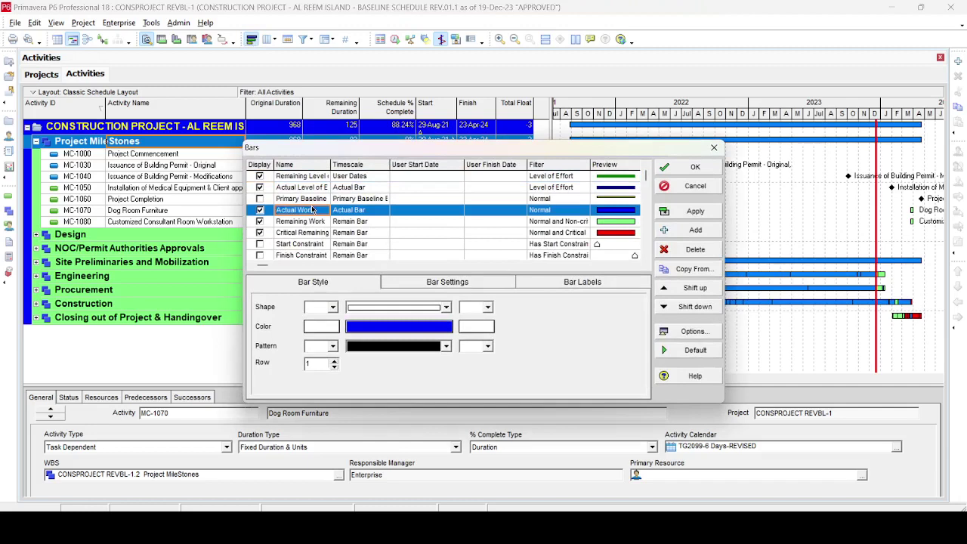
click(393, 331)
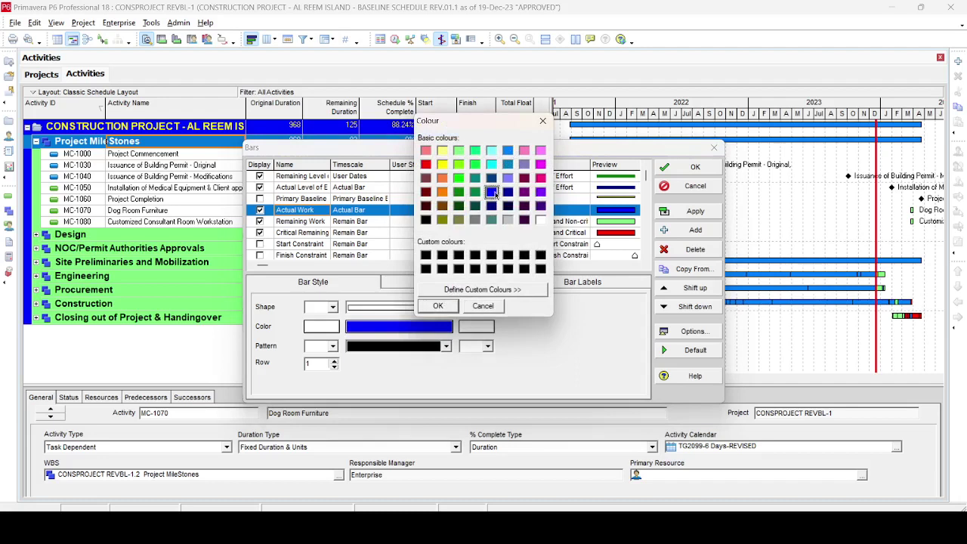
click(508, 154)
click(446, 305)
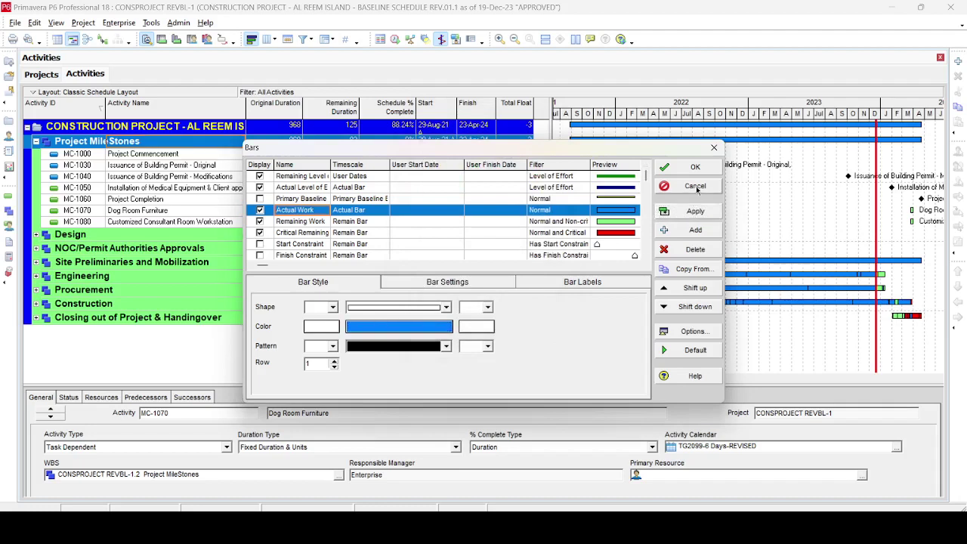
click(696, 208)
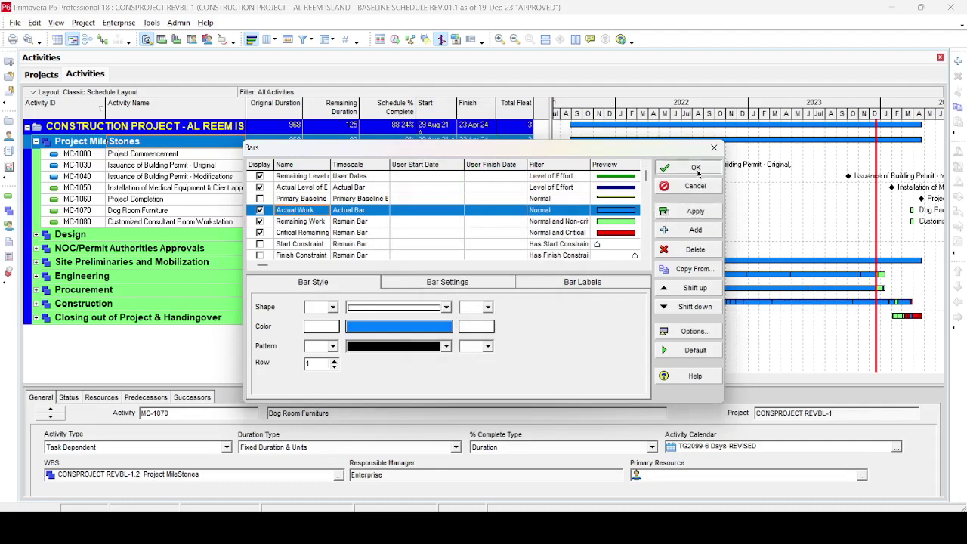
click(694, 167)
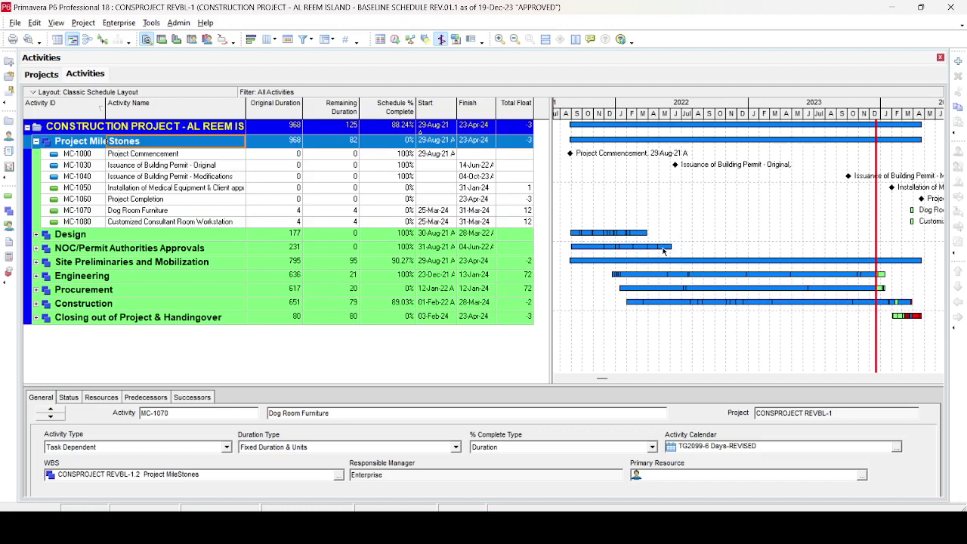
Step: Tick Show relationships for collapsed bars on the Collapsed Bars page of Bar Chart Options
right_click(721, 203)
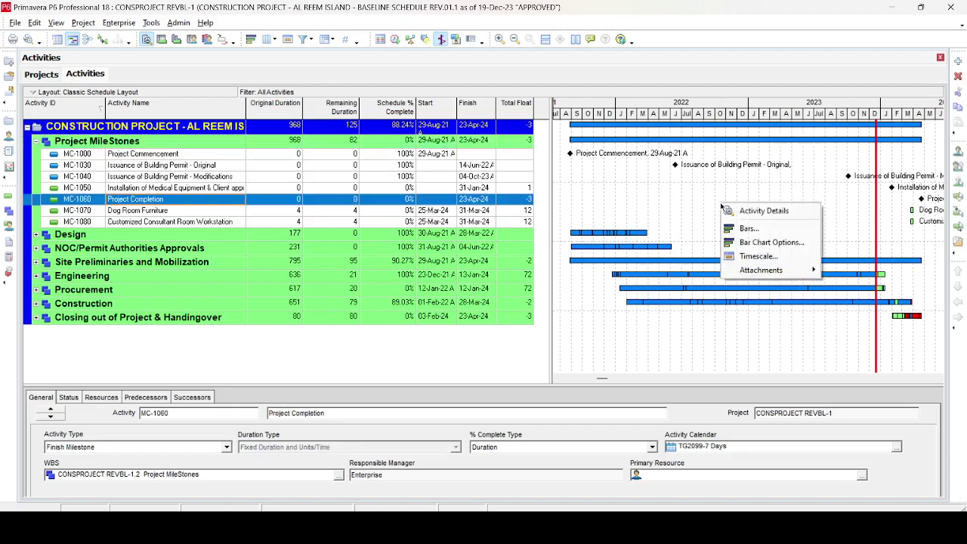
click(771, 243)
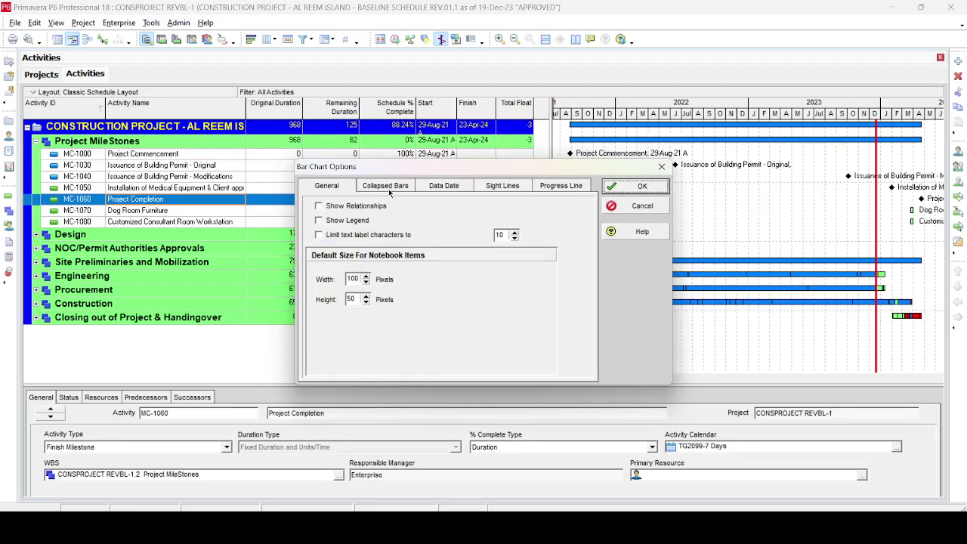
click(458, 189)
click(516, 189)
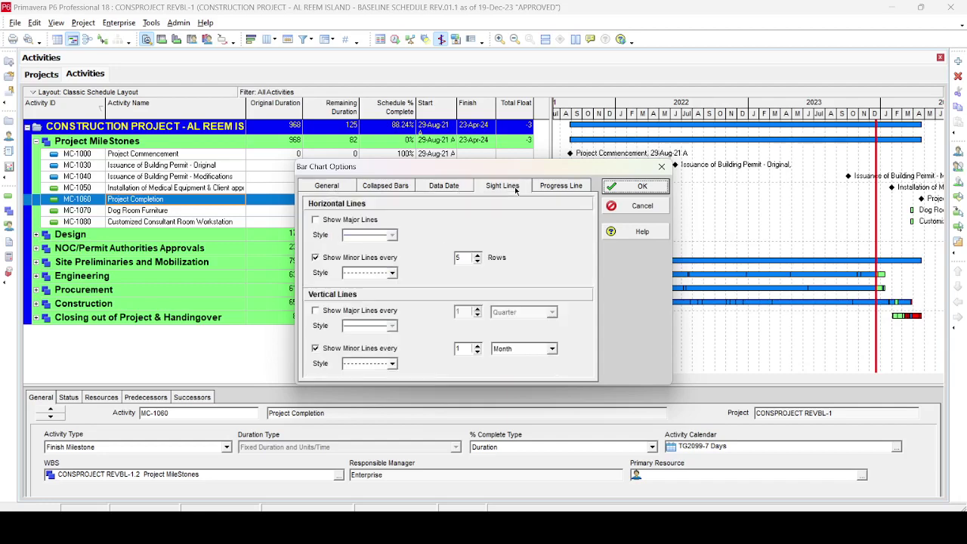
click(553, 190)
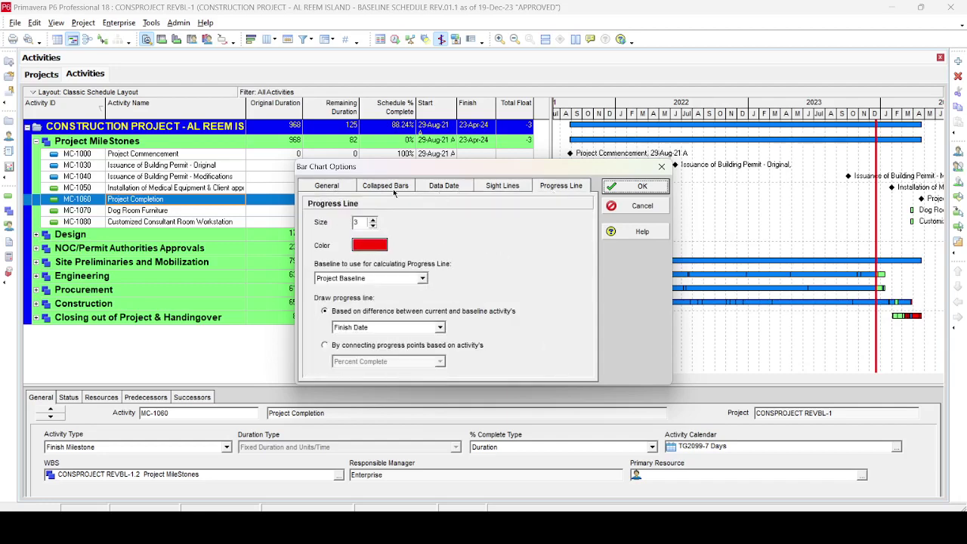
click(393, 190)
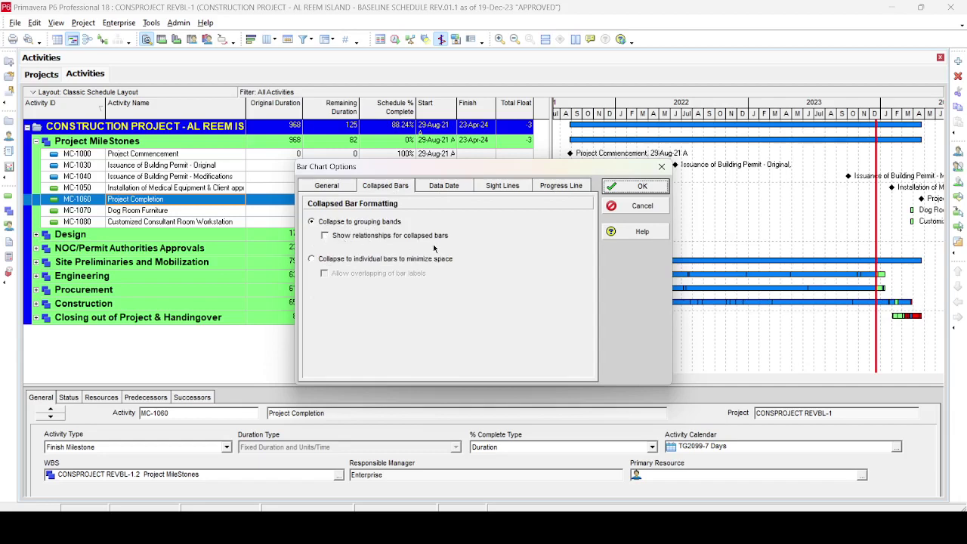
click(325, 236)
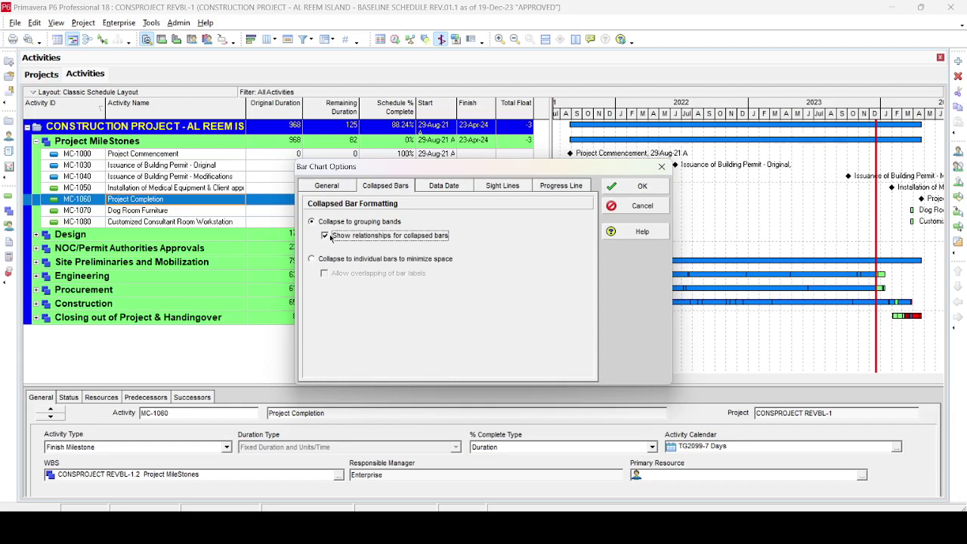
click(638, 186)
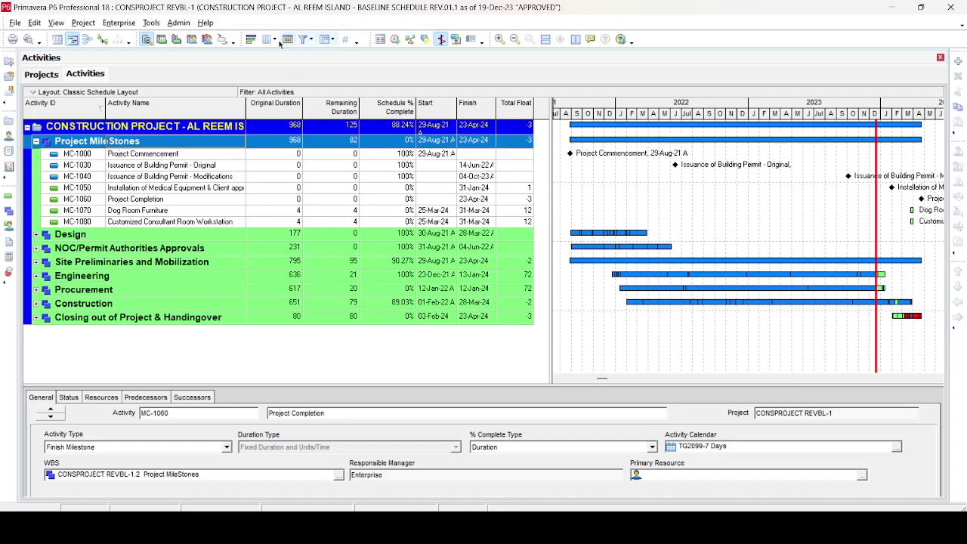
Step: Reconfirm the collapsed-bar relationship option and turn on relationship lines in the Gantt chart
click(251, 40)
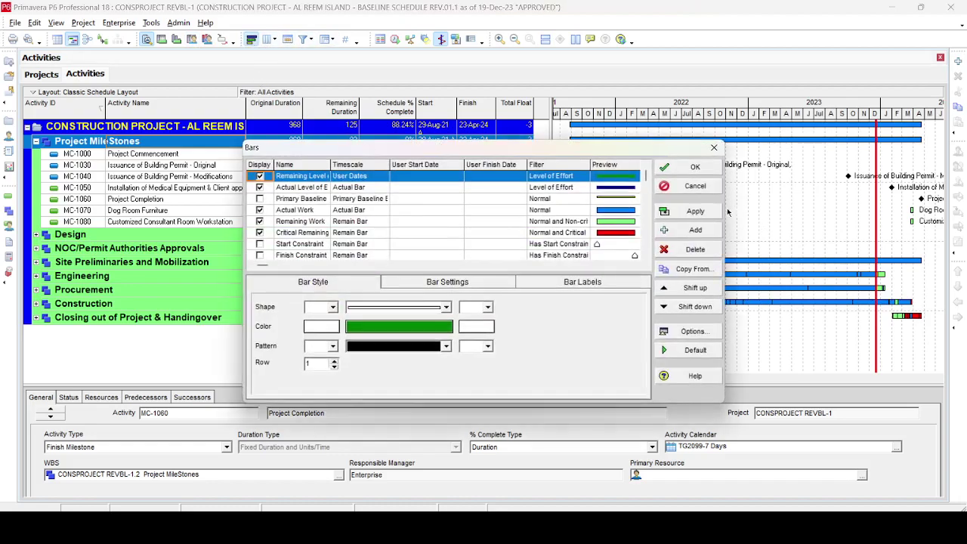
click(712, 186)
right_click(747, 189)
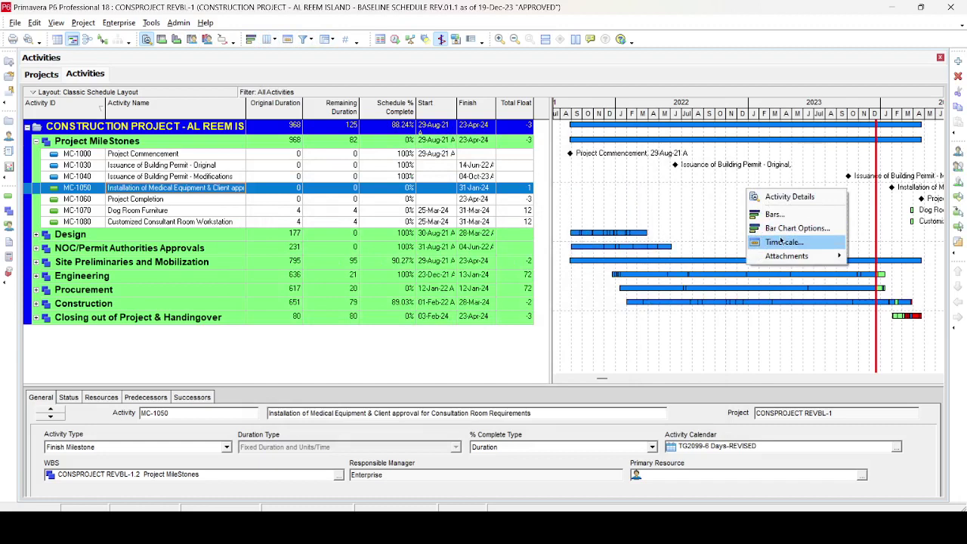
click(781, 228)
click(375, 186)
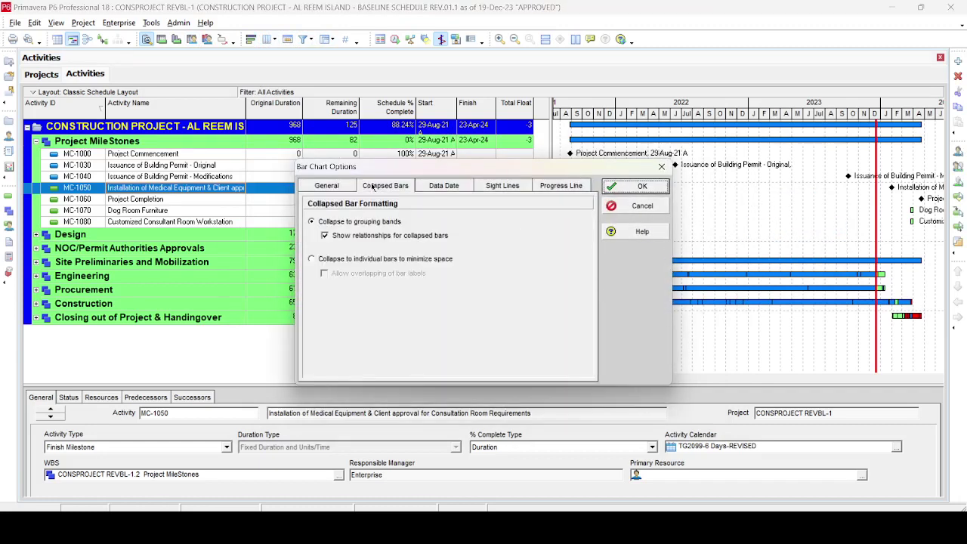
click(638, 187)
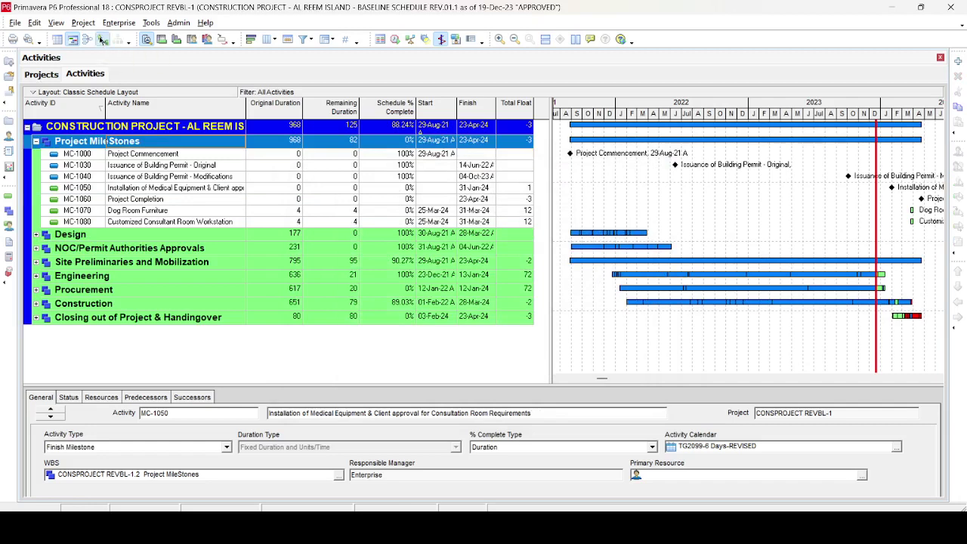
click(103, 39)
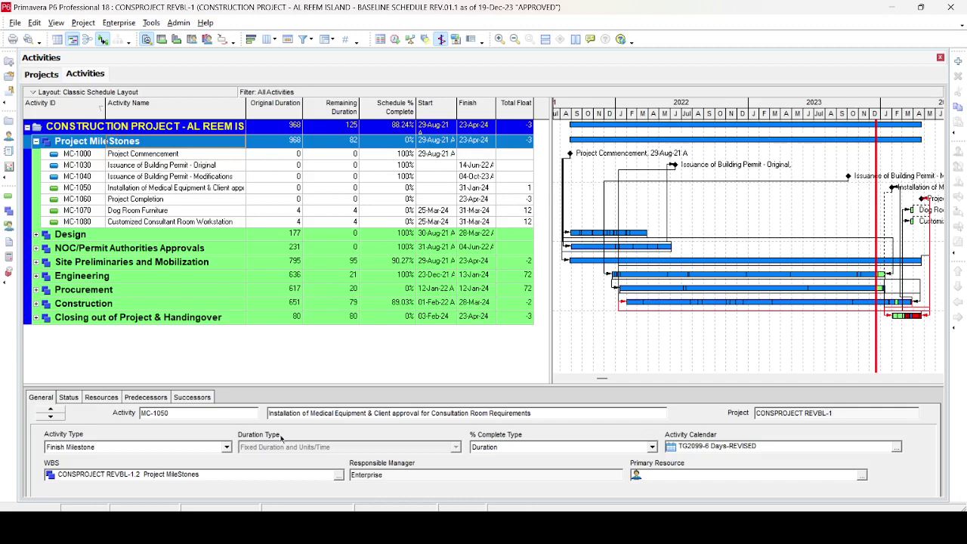
Step: Collapse the WBS outline to WBS Level 3 from the Design band's Collapse To option
click(206, 241)
right_click(206, 236)
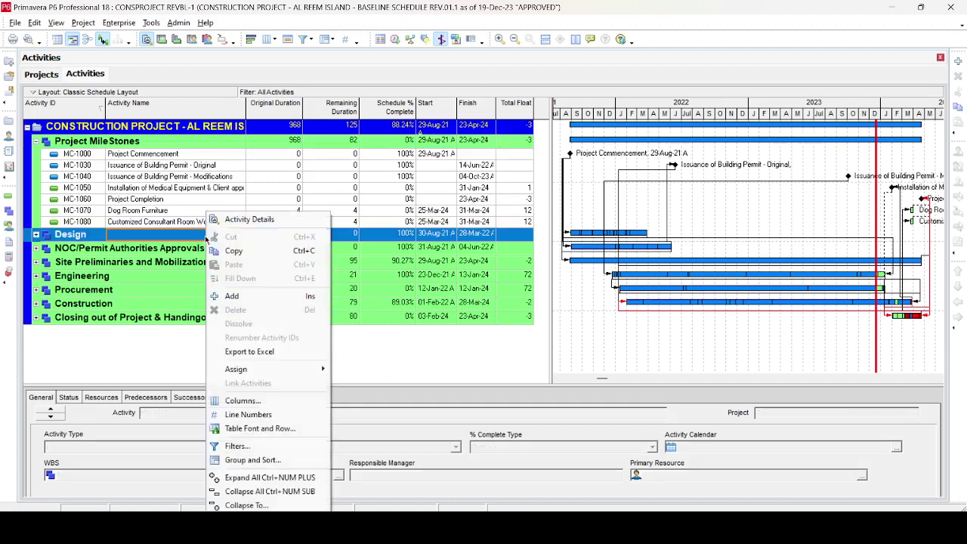
click(239, 506)
click(499, 251)
click(485, 281)
click(580, 274)
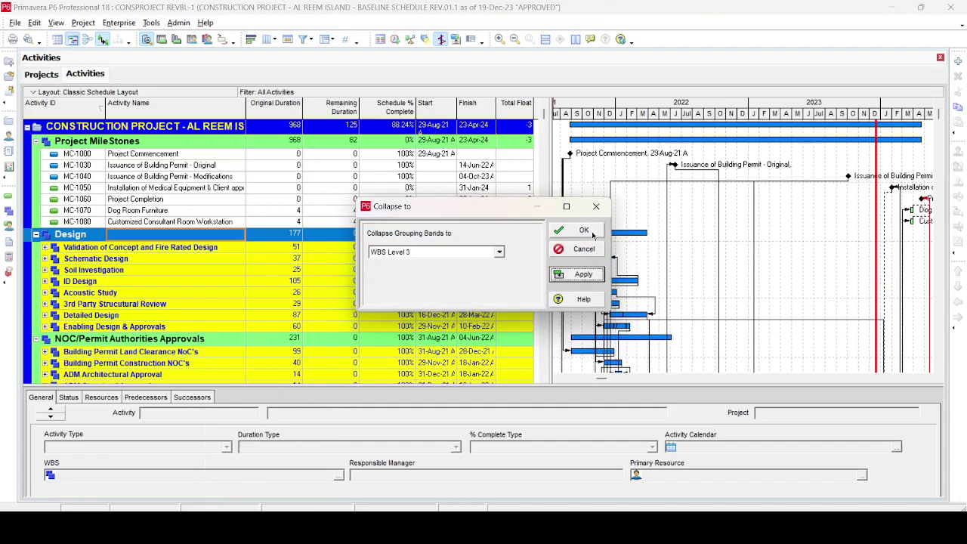
click(592, 234)
scroll(658, 274, down, 10)
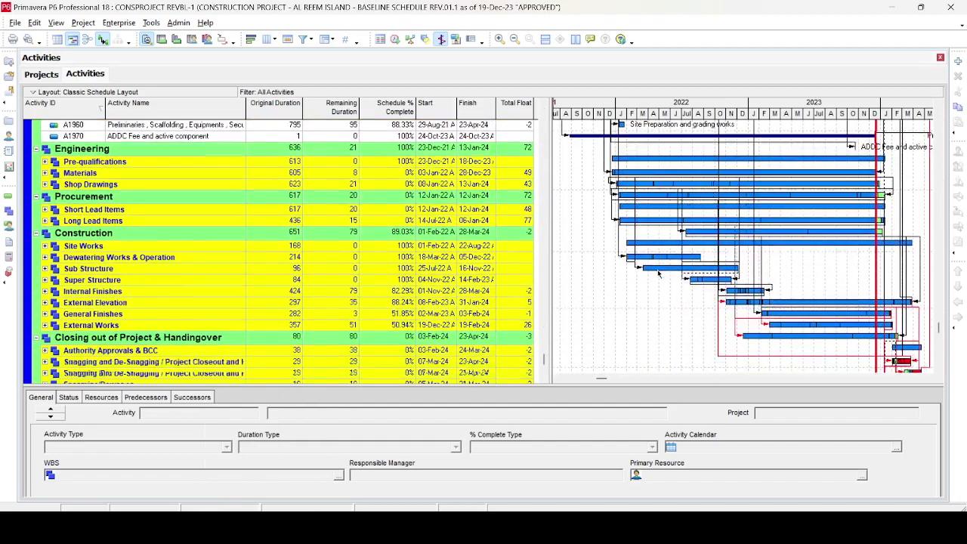